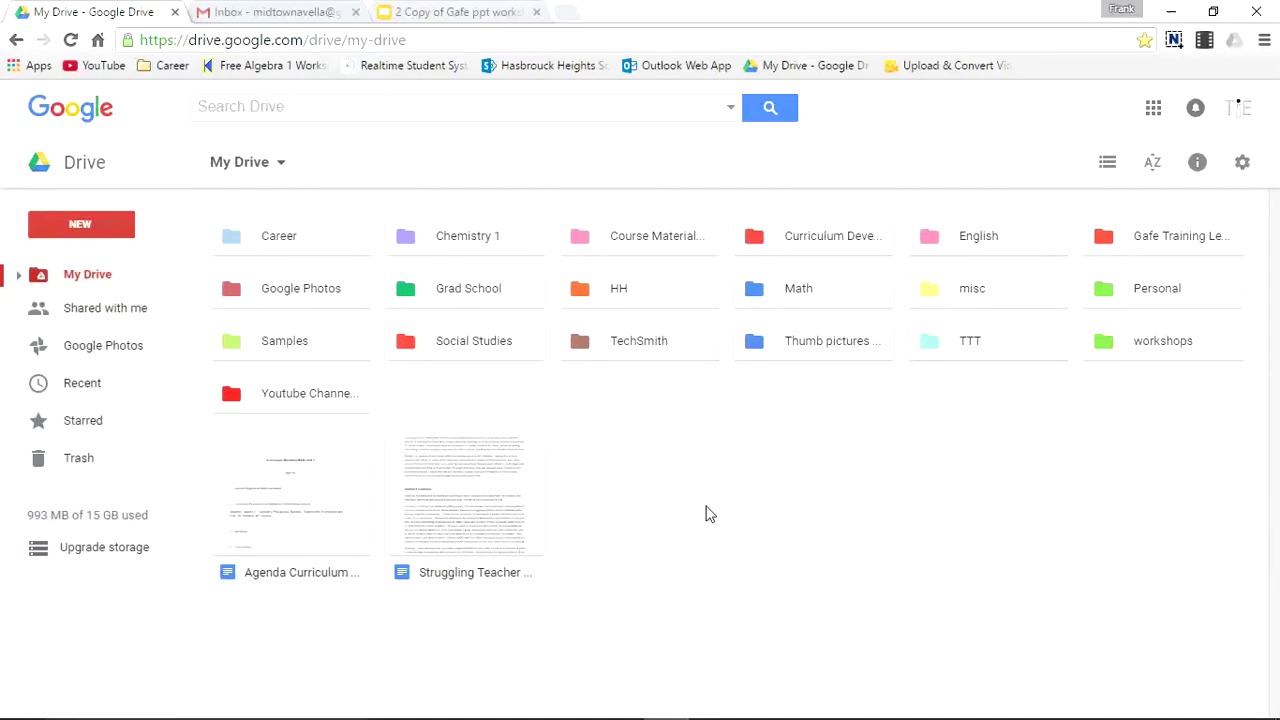
# Add a colleague as a recipient of the Agenda Curriculum document and show the edit, comment and view access options
pyautogui.click(254, 509)
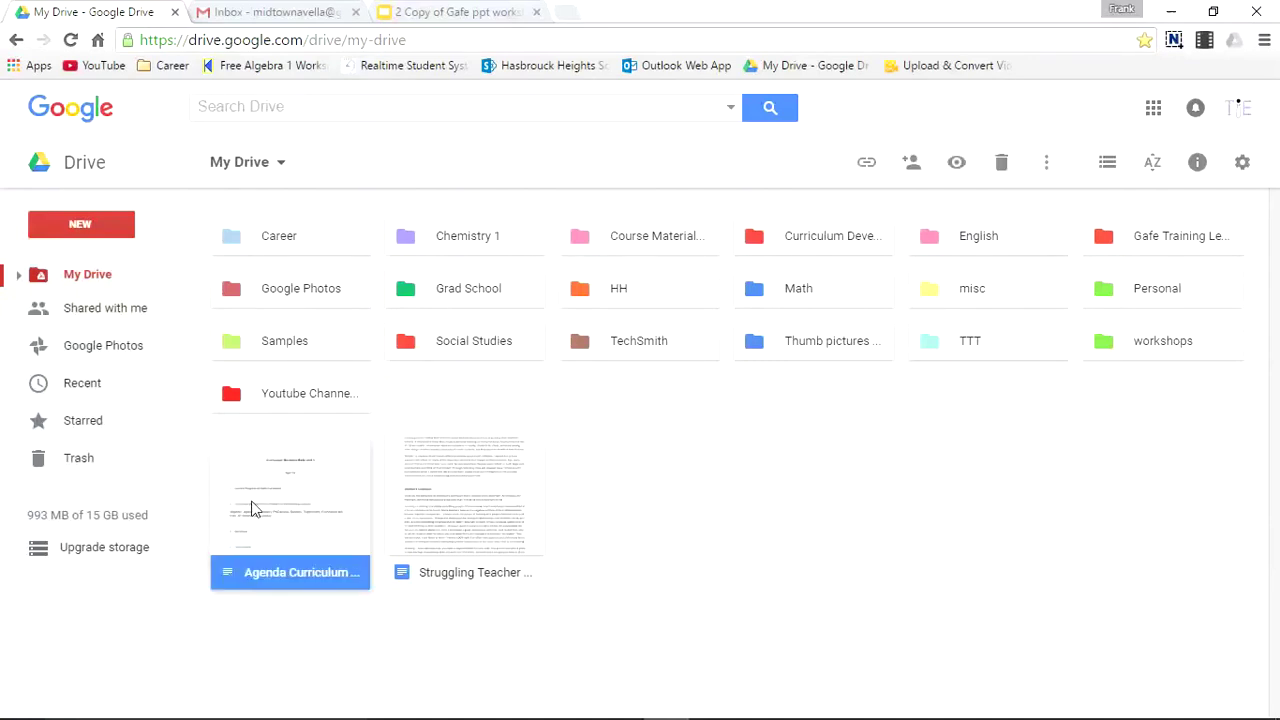
pyautogui.click(913, 163)
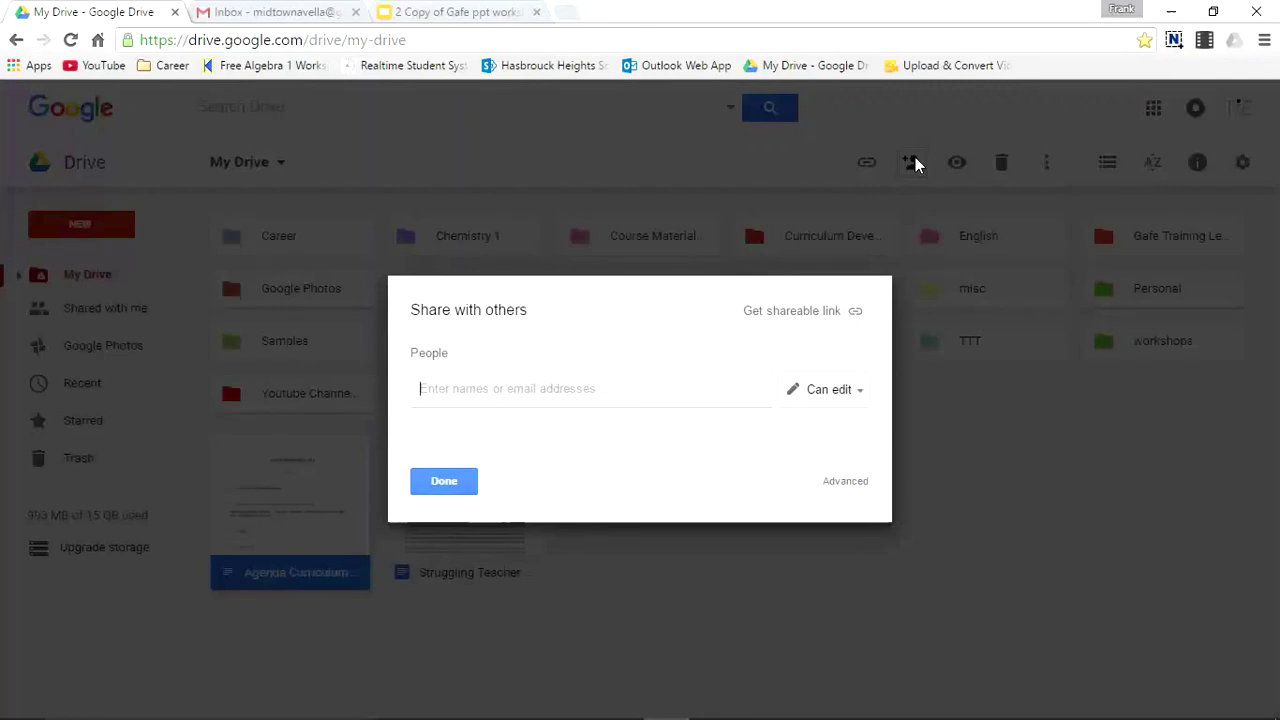
pyautogui.write('anna')
pyautogui.press('Return')
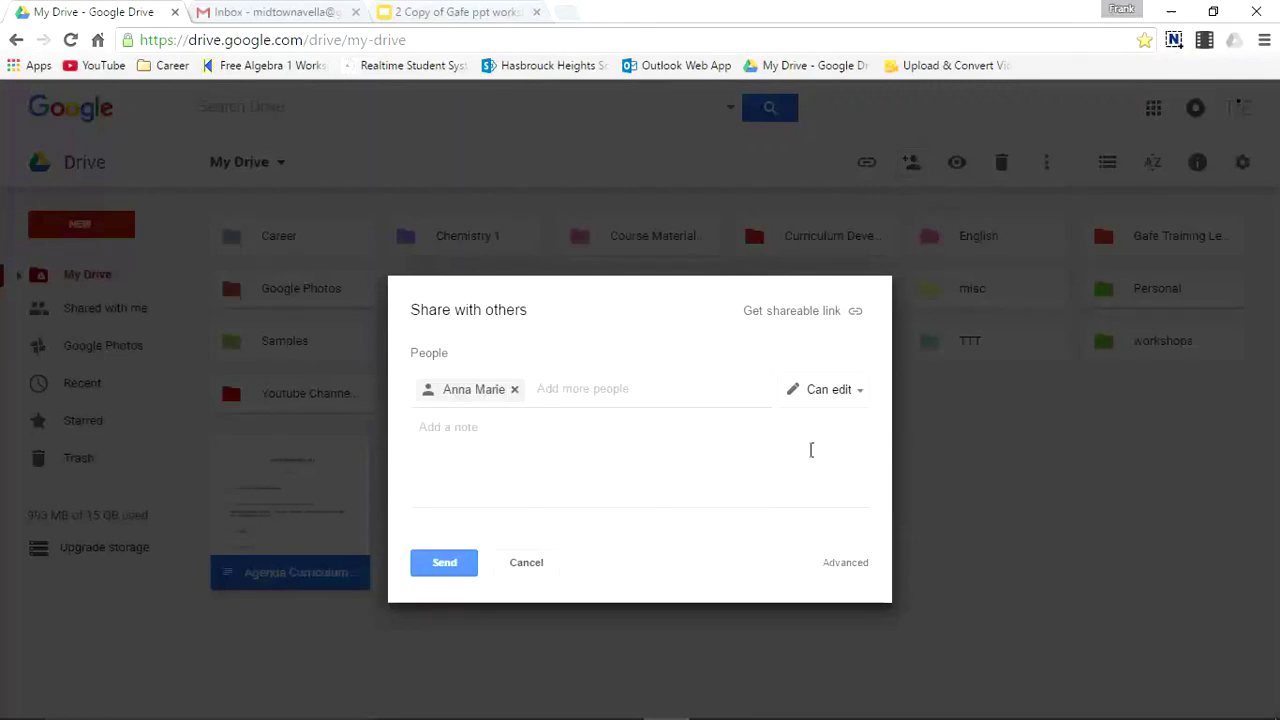
pyautogui.click(853, 395)
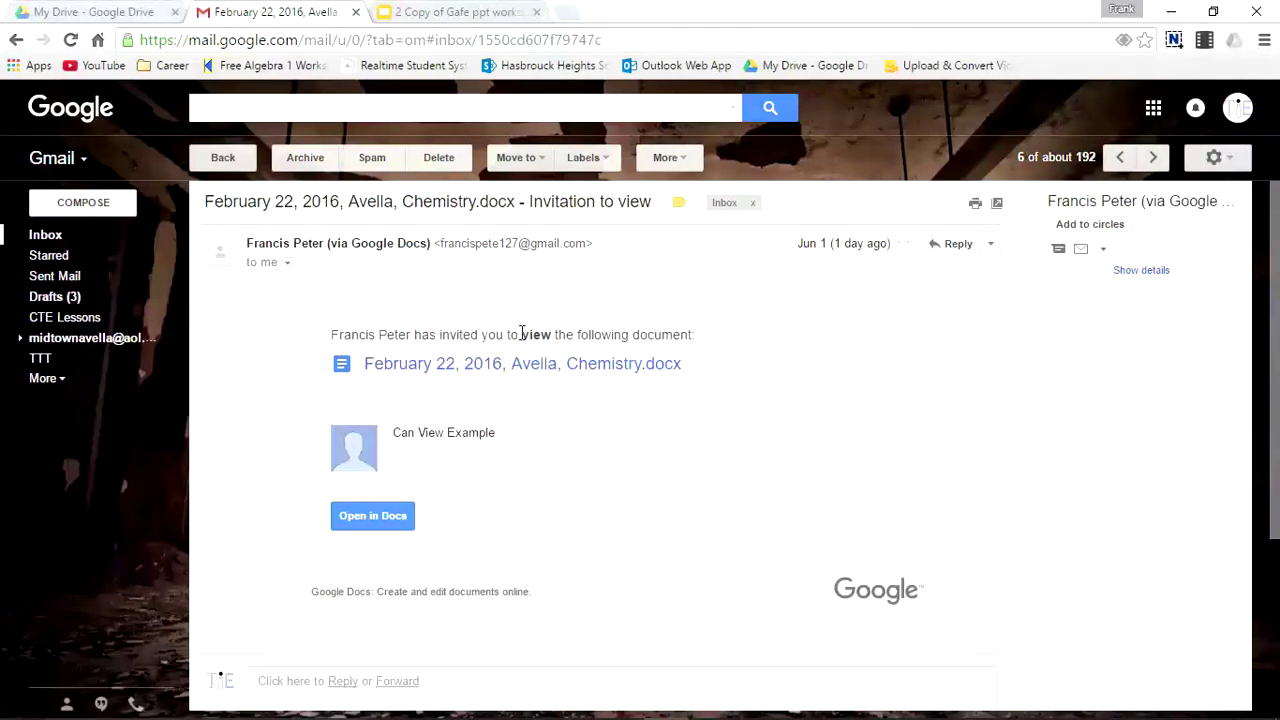
# Open the view-only Chemistry.docx lesson plan in Google Docs from the invitation email
pyautogui.click(372, 515)
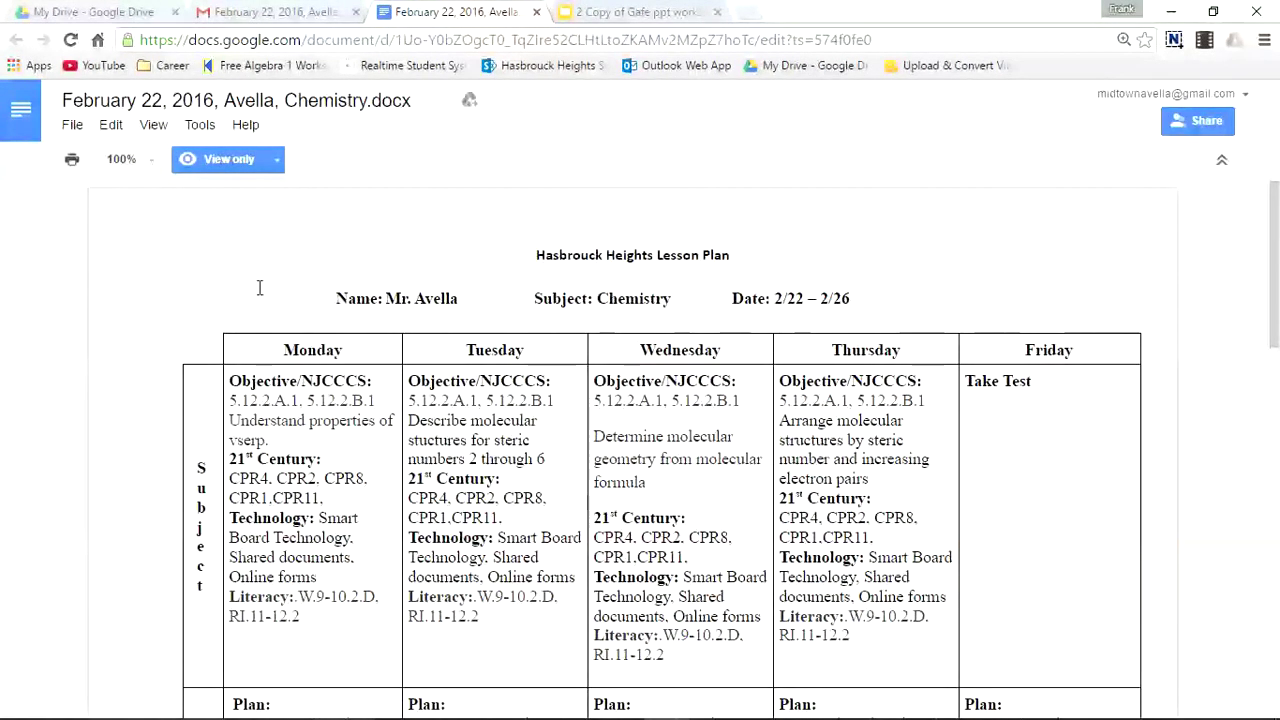
pyautogui.click(275, 166)
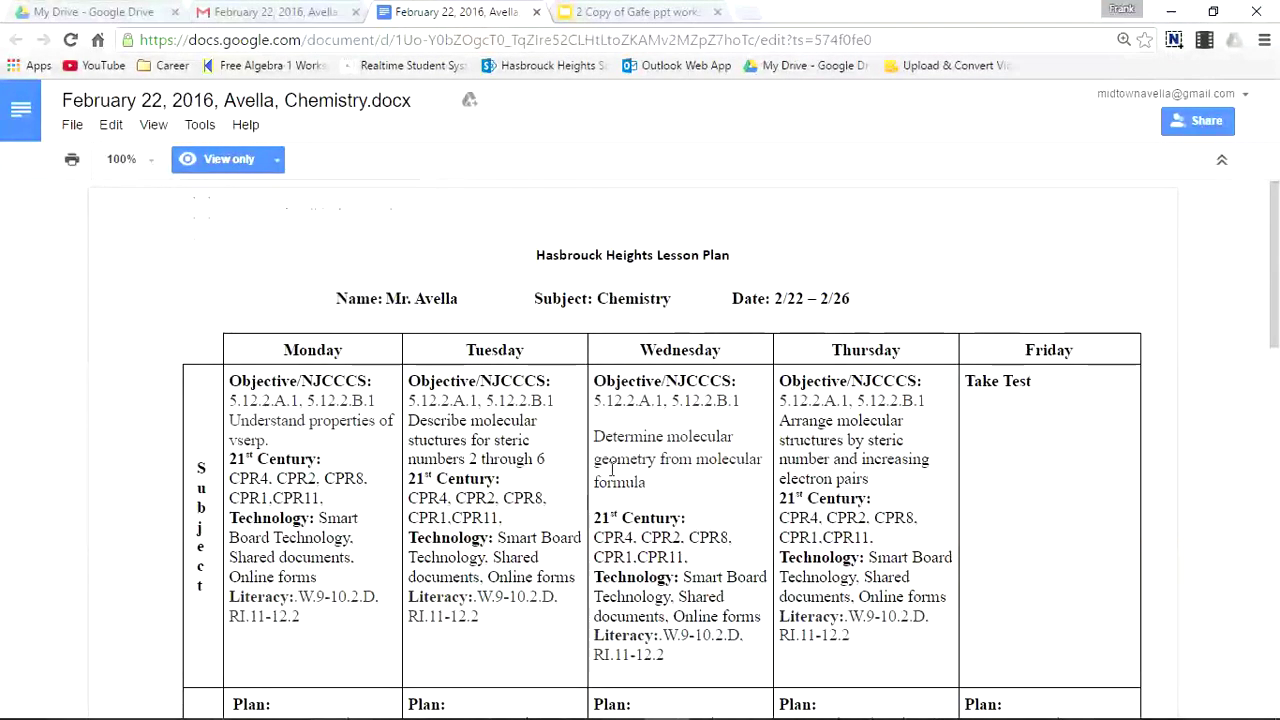
pyautogui.moveTo(521, 428); pyautogui.dragTo(706, 450)
pyautogui.click(706, 450)
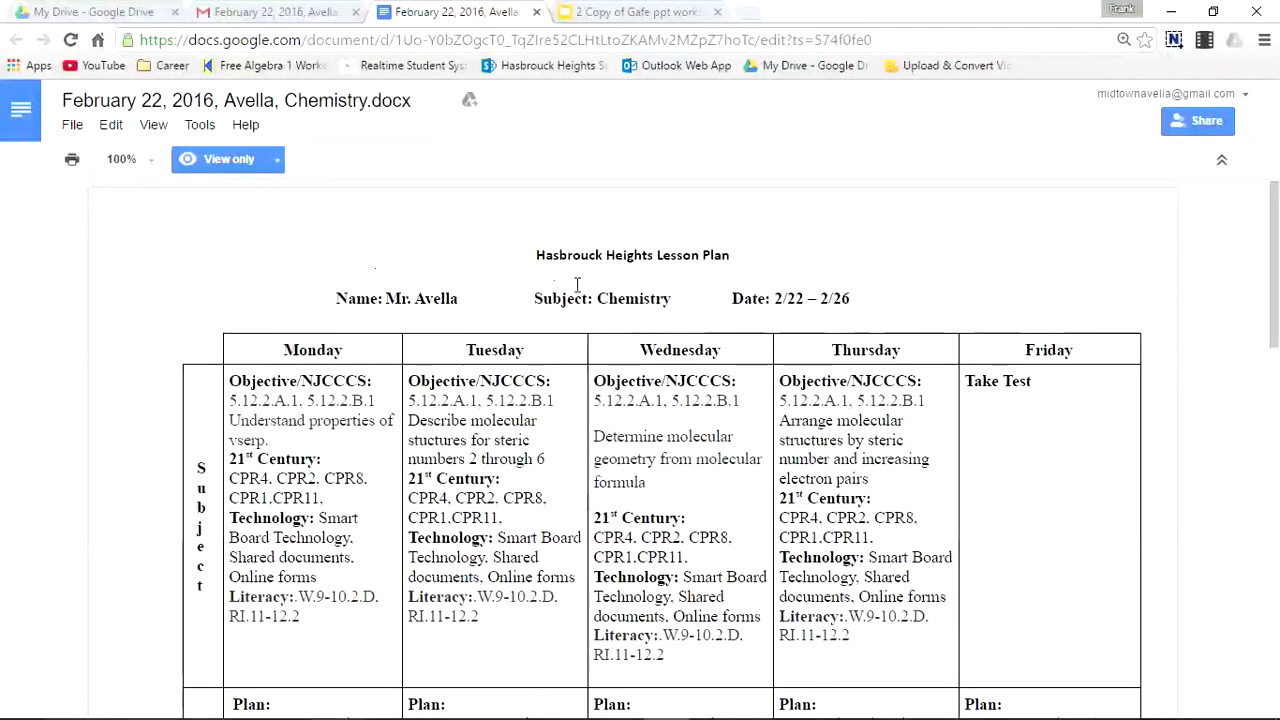
pyautogui.moveTo(524, 510); pyautogui.dragTo(714, 663)
pyautogui.click(909, 551)
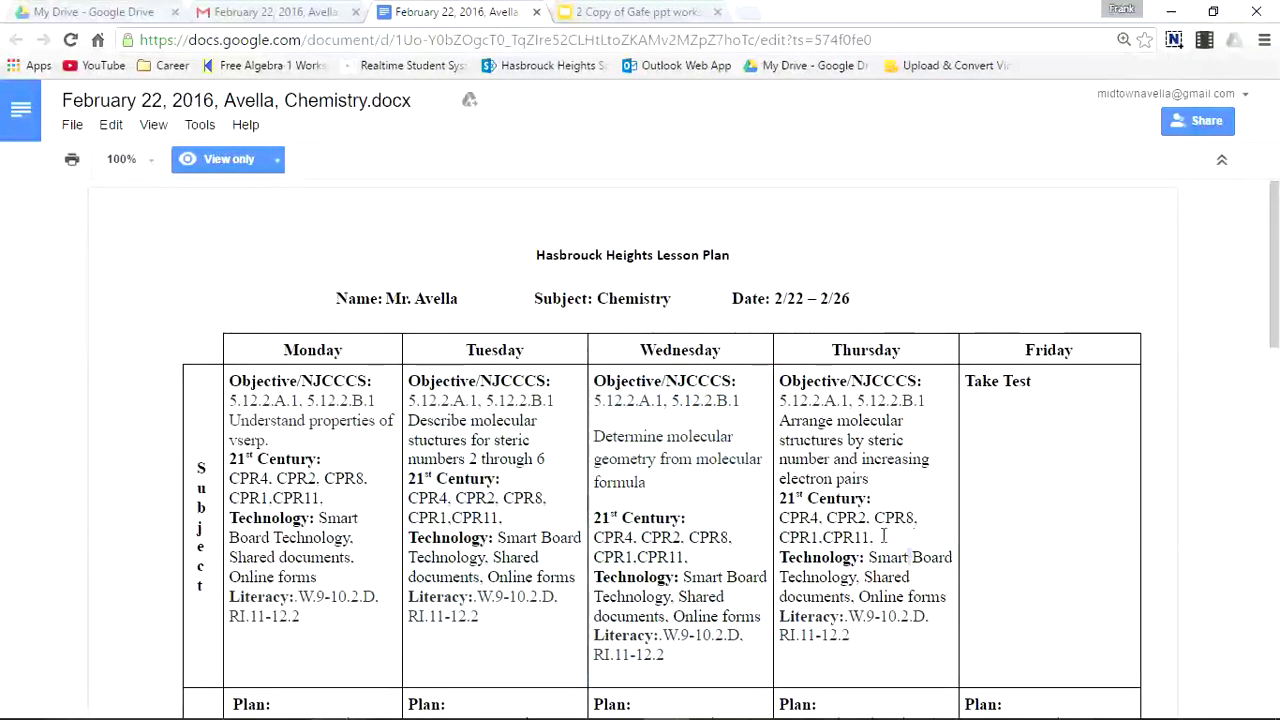
pyautogui.moveTo(883, 529); pyautogui.dragTo(703, 470)
pyautogui.click(330, 410)
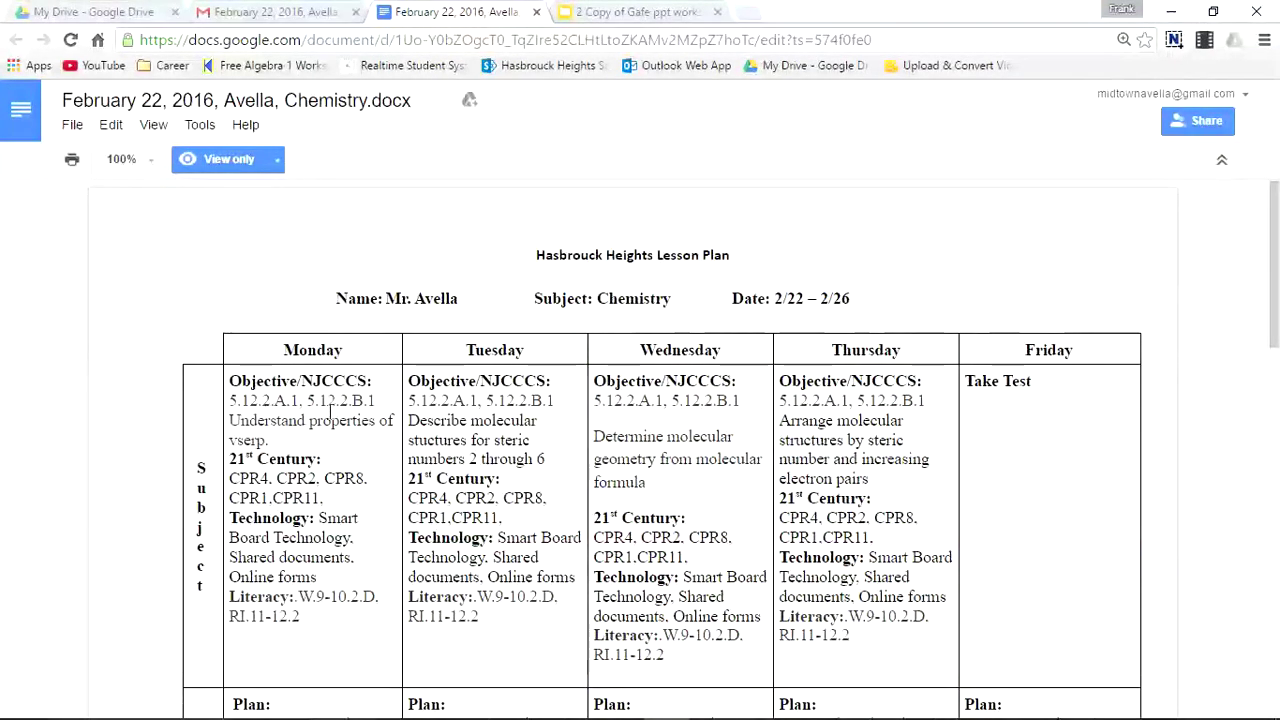
pyautogui.scroll(-20, 330, 410)
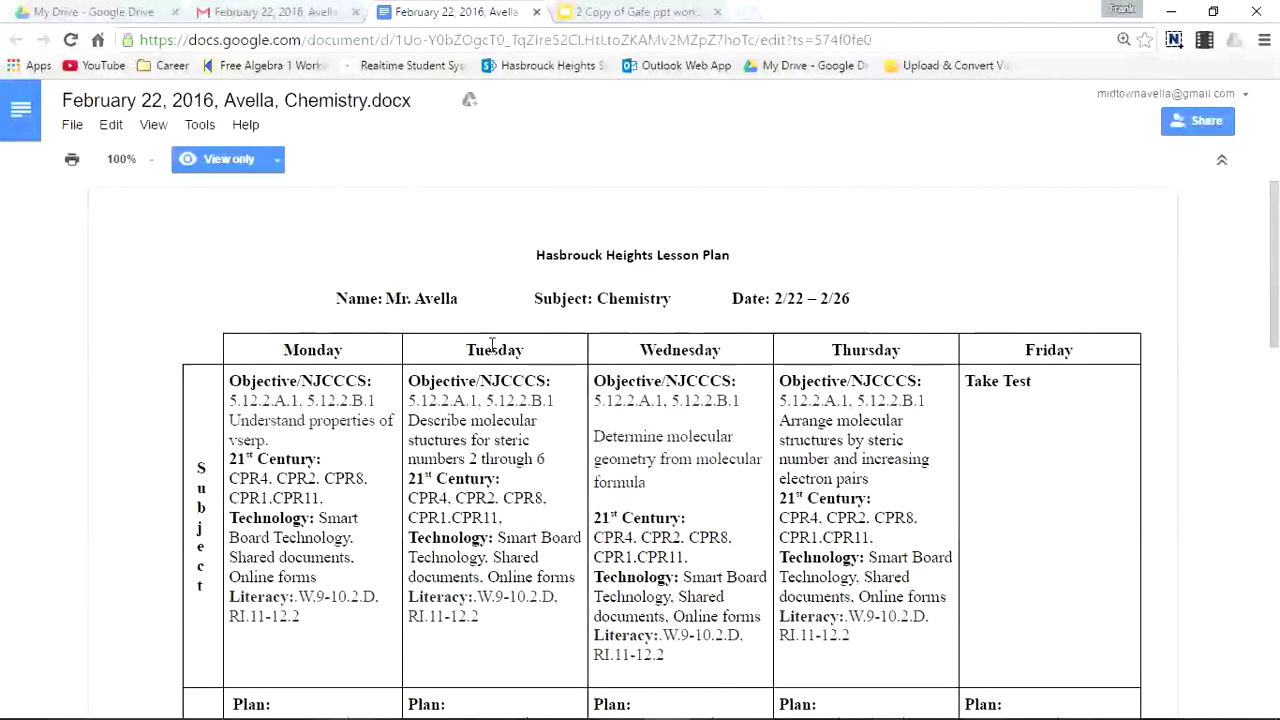
pyautogui.click(71, 127)
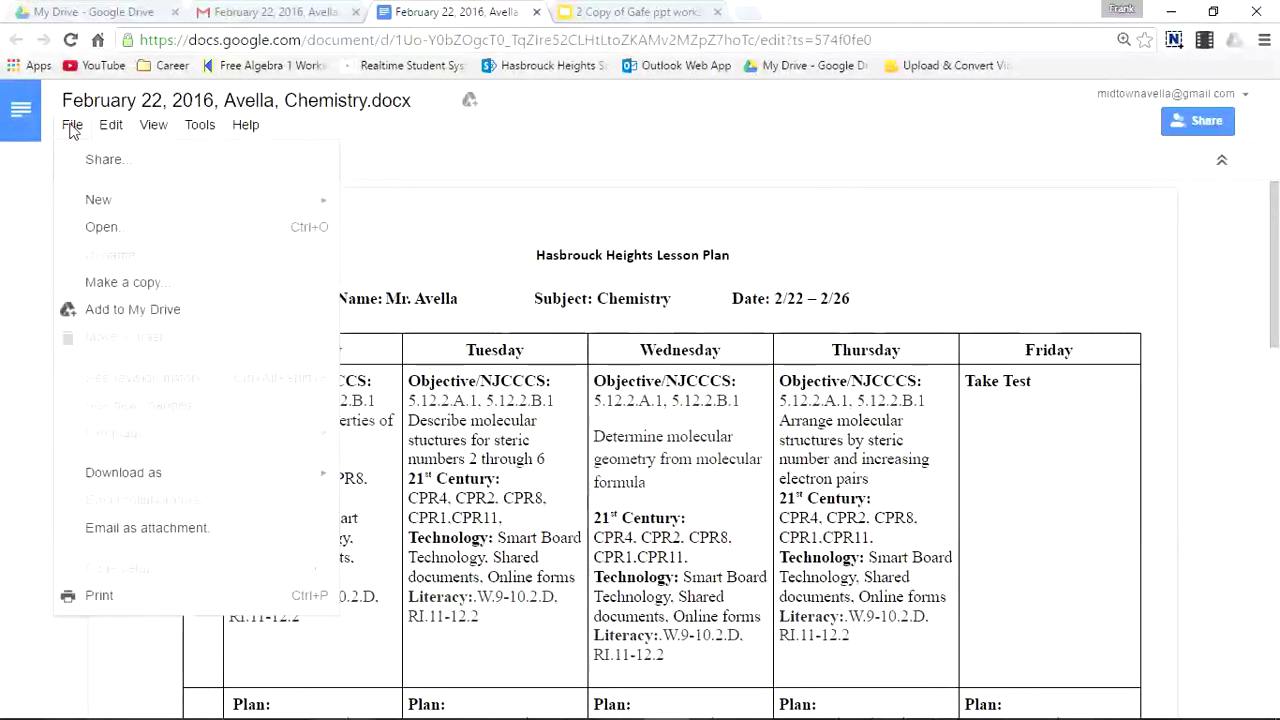
# Make a copy of the lesson plan with its default name and delete the Tuesday objective text
pyautogui.click(150, 284)
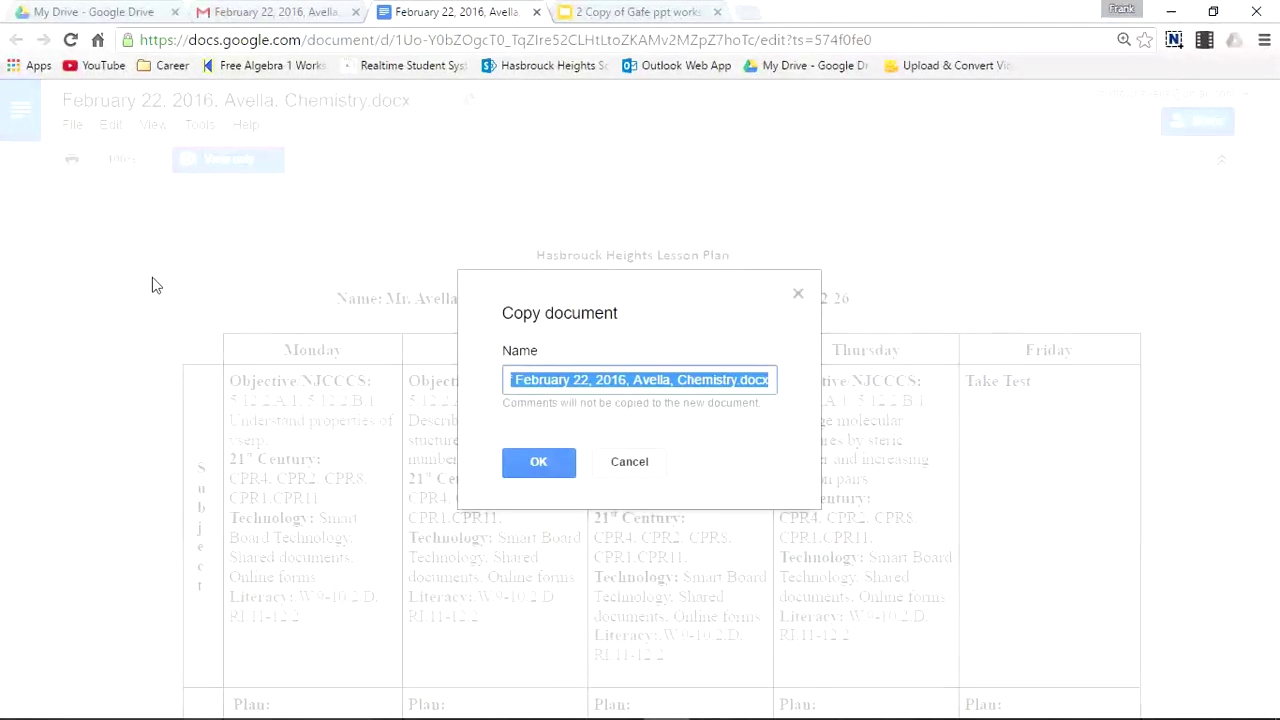
pyautogui.click(538, 462)
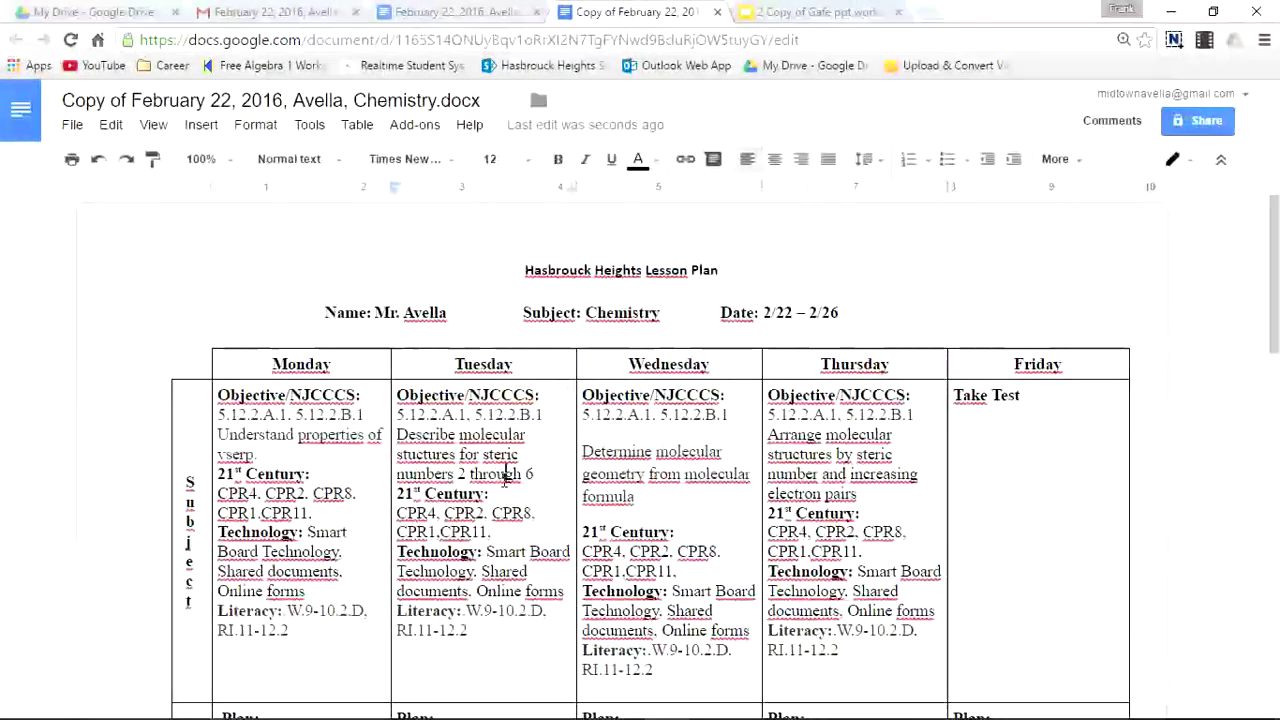
pyautogui.moveTo(440, 418); pyautogui.dragTo(510, 533)
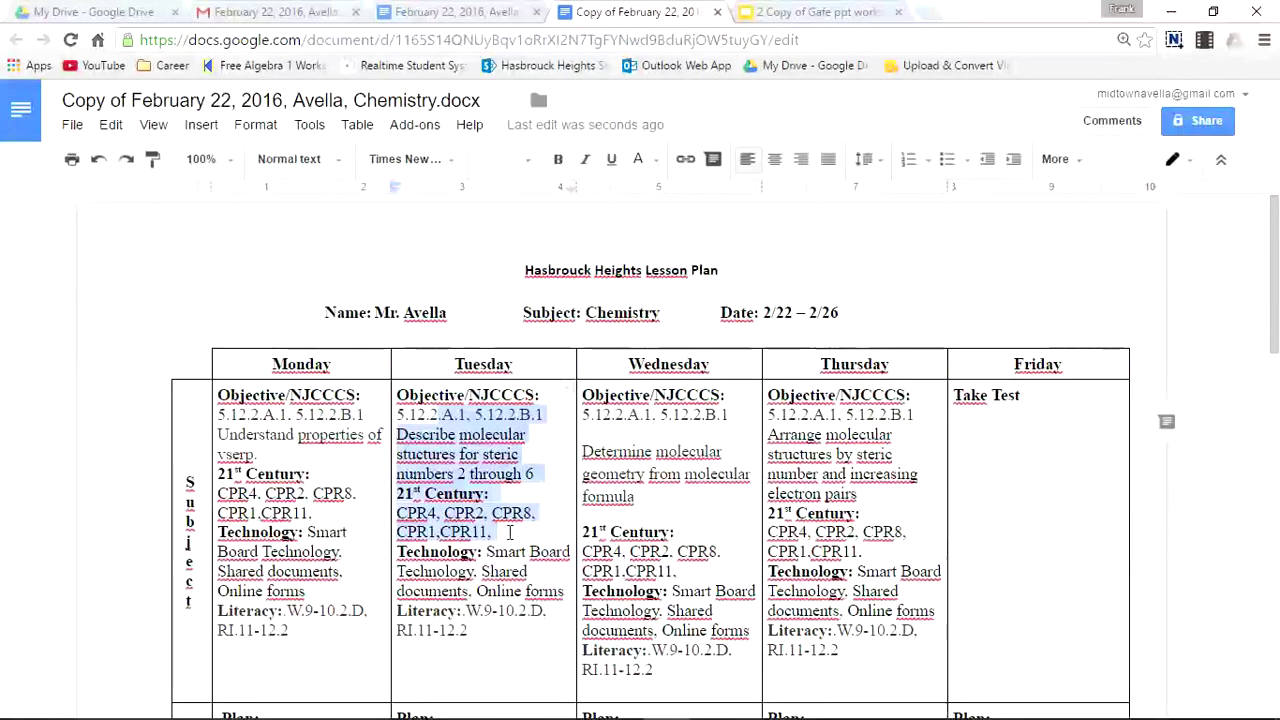
pyautogui.press('Delete')
# Bold the Wednesday objective text and delete the Thursday text through the Technology line
pyautogui.moveTo(677, 571); pyautogui.dragTo(617, 474)
pyautogui.click(558, 159)
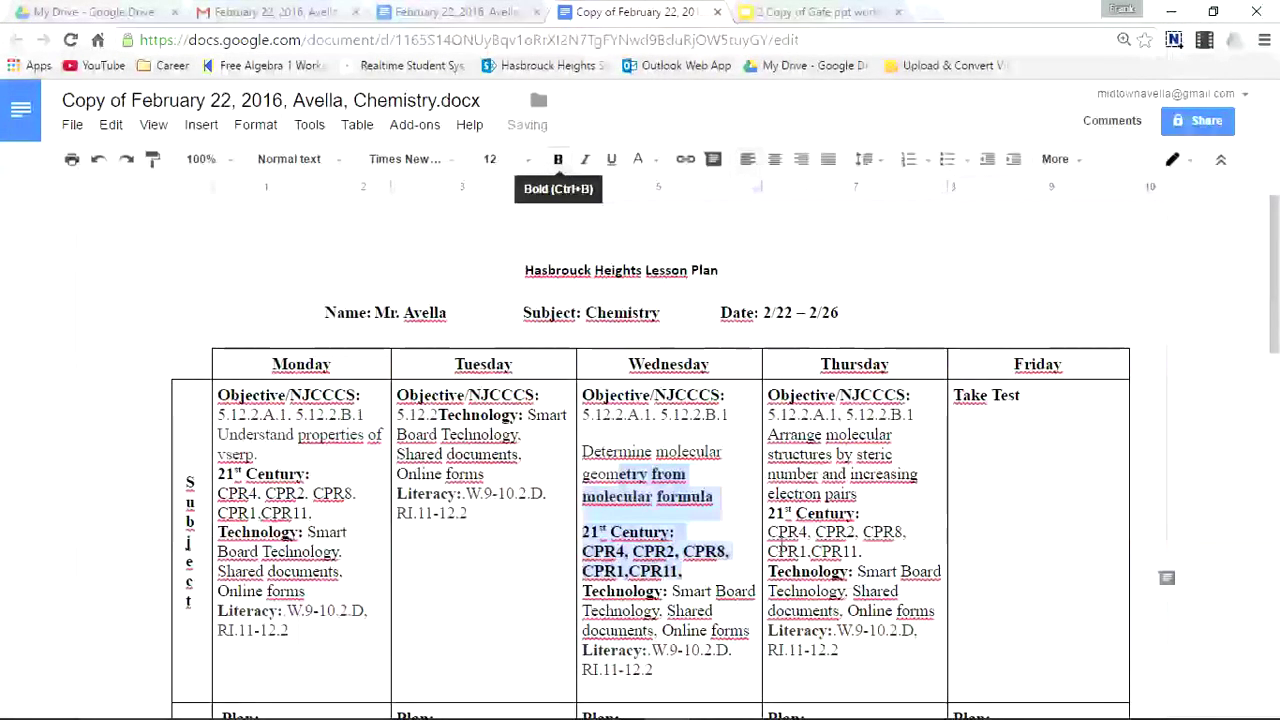
pyautogui.moveTo(795, 493); pyautogui.dragTo(830, 591)
pyautogui.press('Delete')
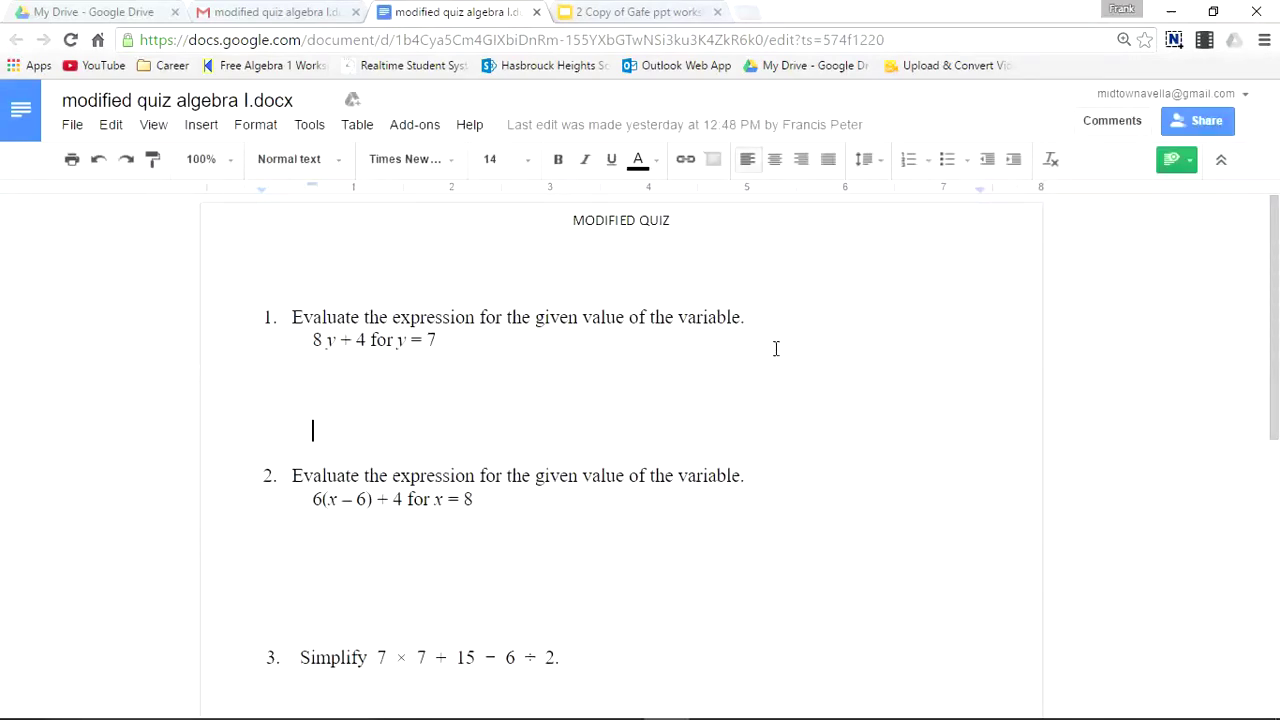
# Select both lines of question 1 and comment 'Is this a unit 1 quiz?'
pyautogui.moveTo(775, 348); pyautogui.dragTo(266, 316)
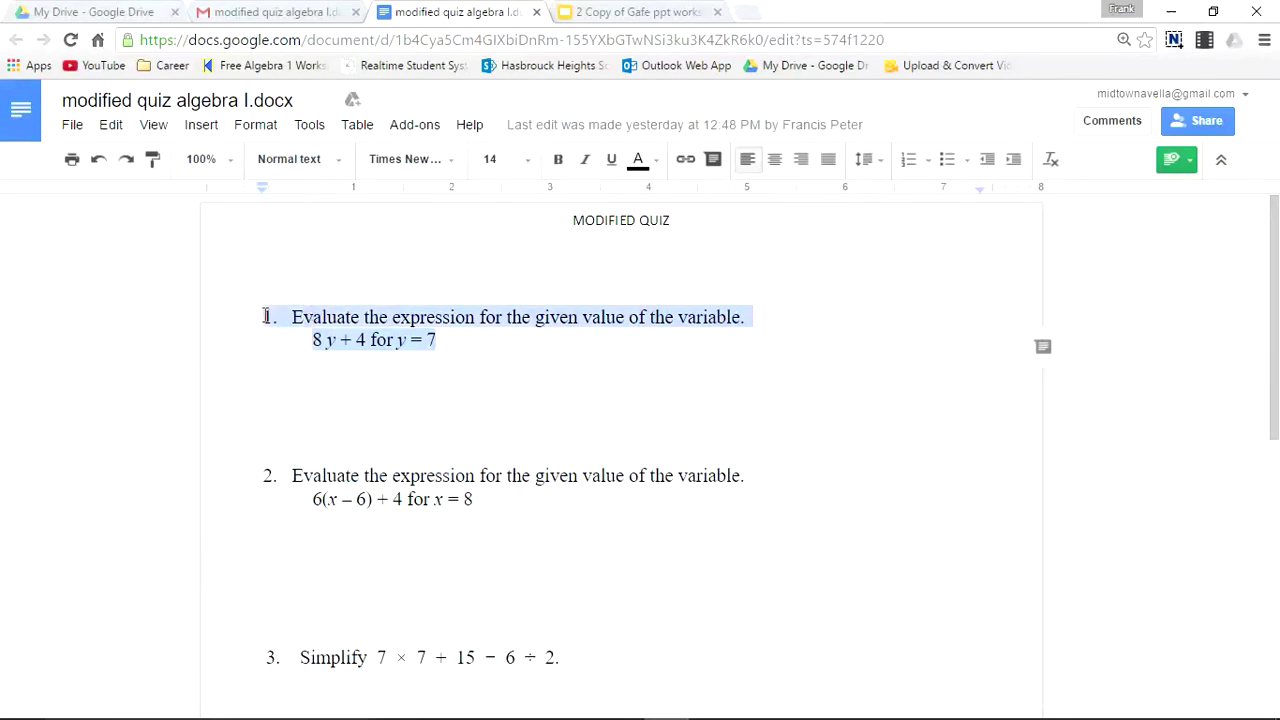
pyautogui.click(1042, 352)
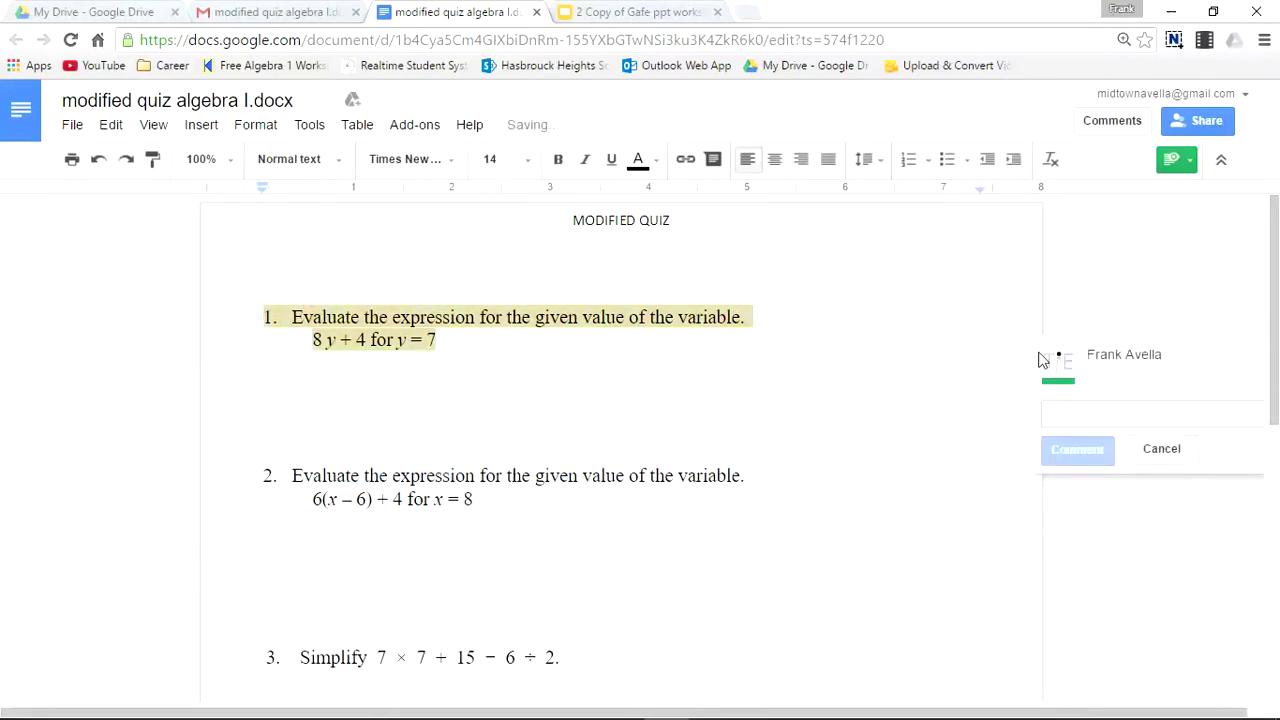
pyautogui.write('Is this a unit')
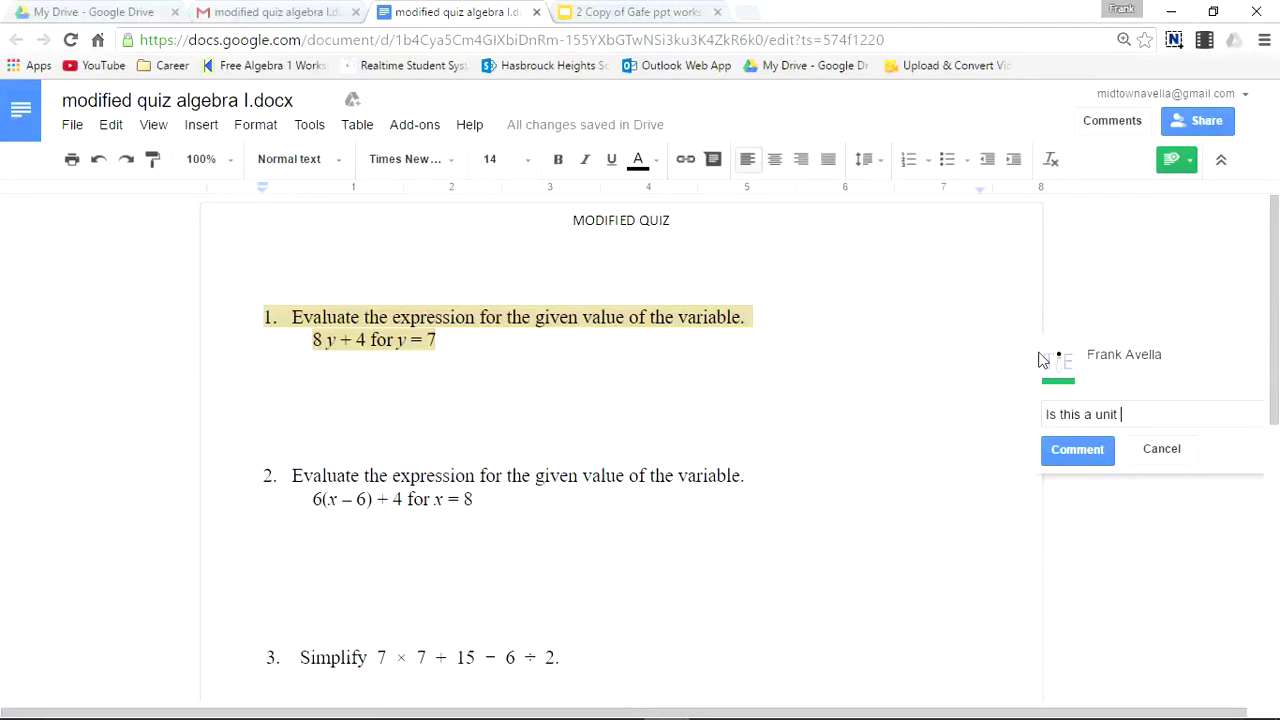
pyautogui.write('1 quiz')
pyautogui.write('?')
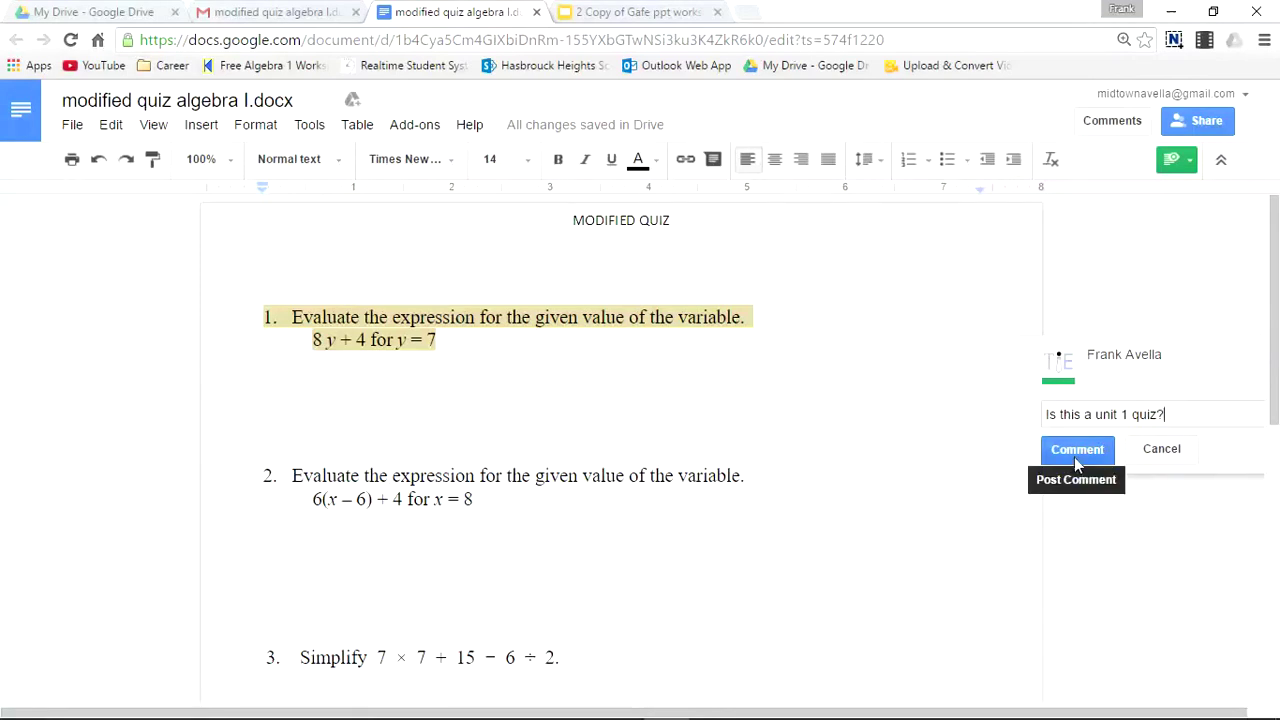
pyautogui.click(1075, 455)
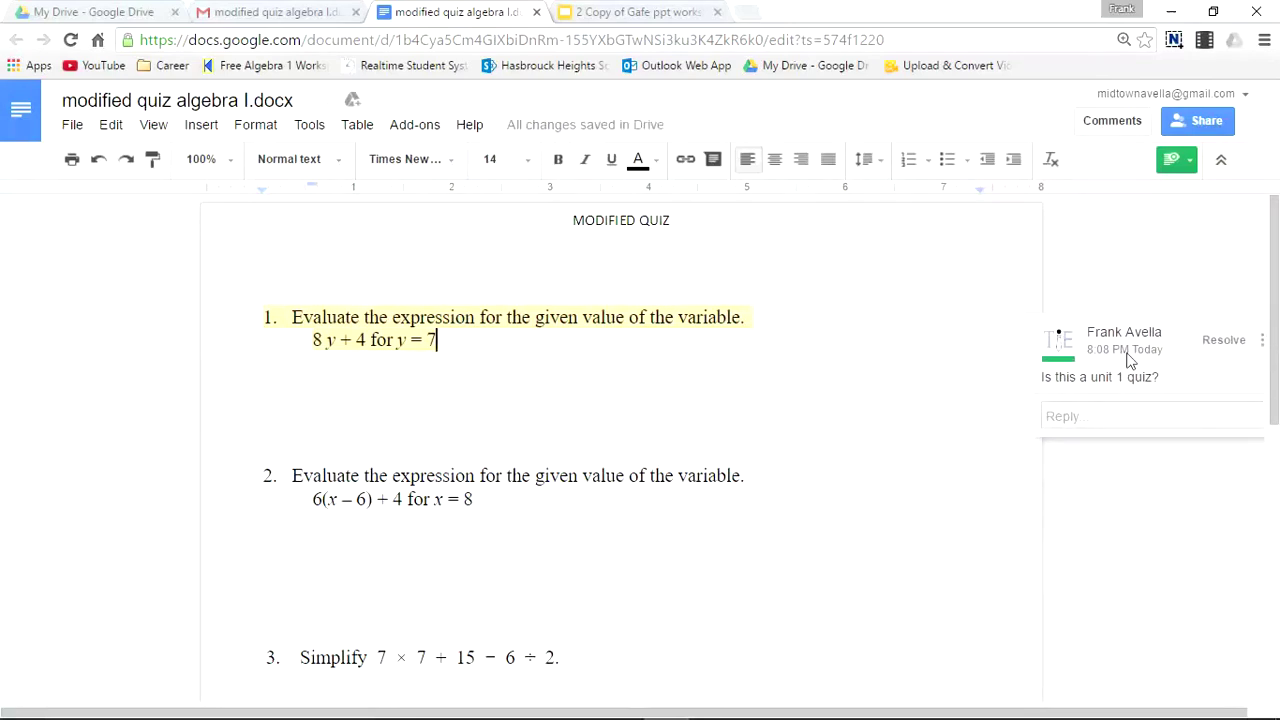
# Select question 4's word problem and post the comment 'I like this word problem'
pyautogui.scroll(-4, 786, 417)
pyautogui.moveTo(932, 396); pyautogui.dragTo(477, 365)
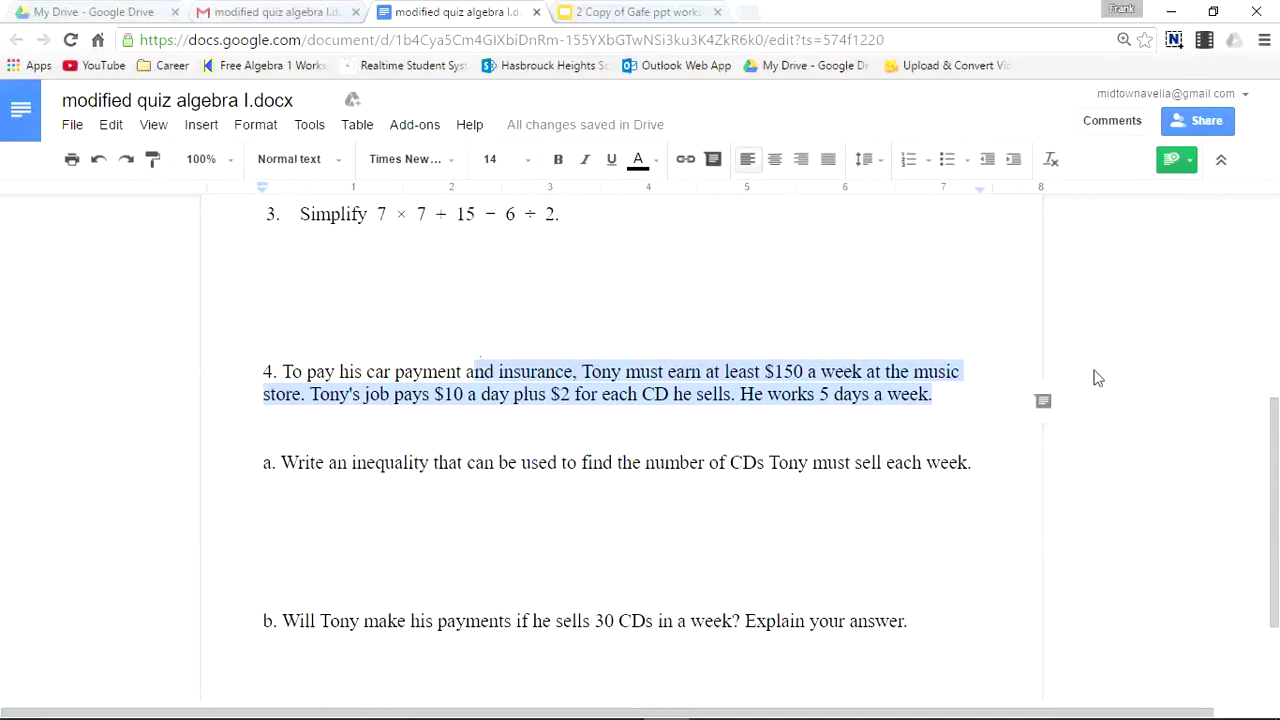
pyautogui.click(1043, 403)
pyautogui.write('I like this w')
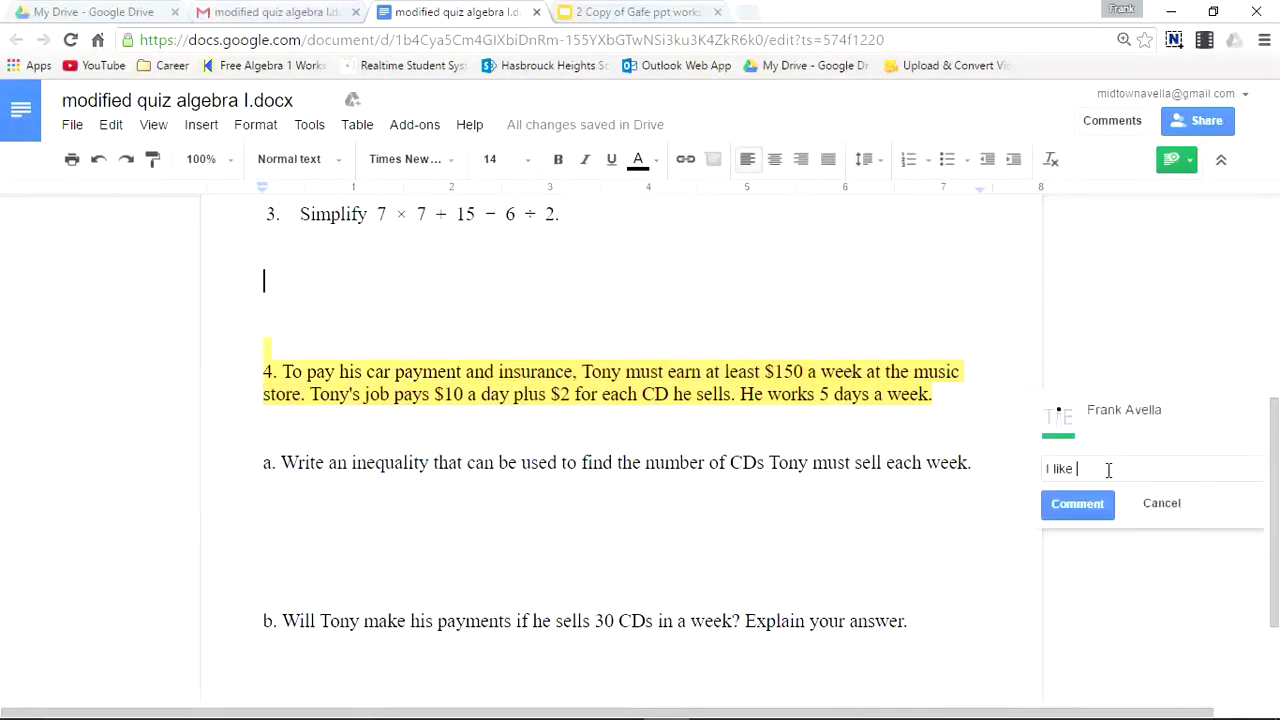
pyautogui.write('ord problem')
pyautogui.click(1077, 503)
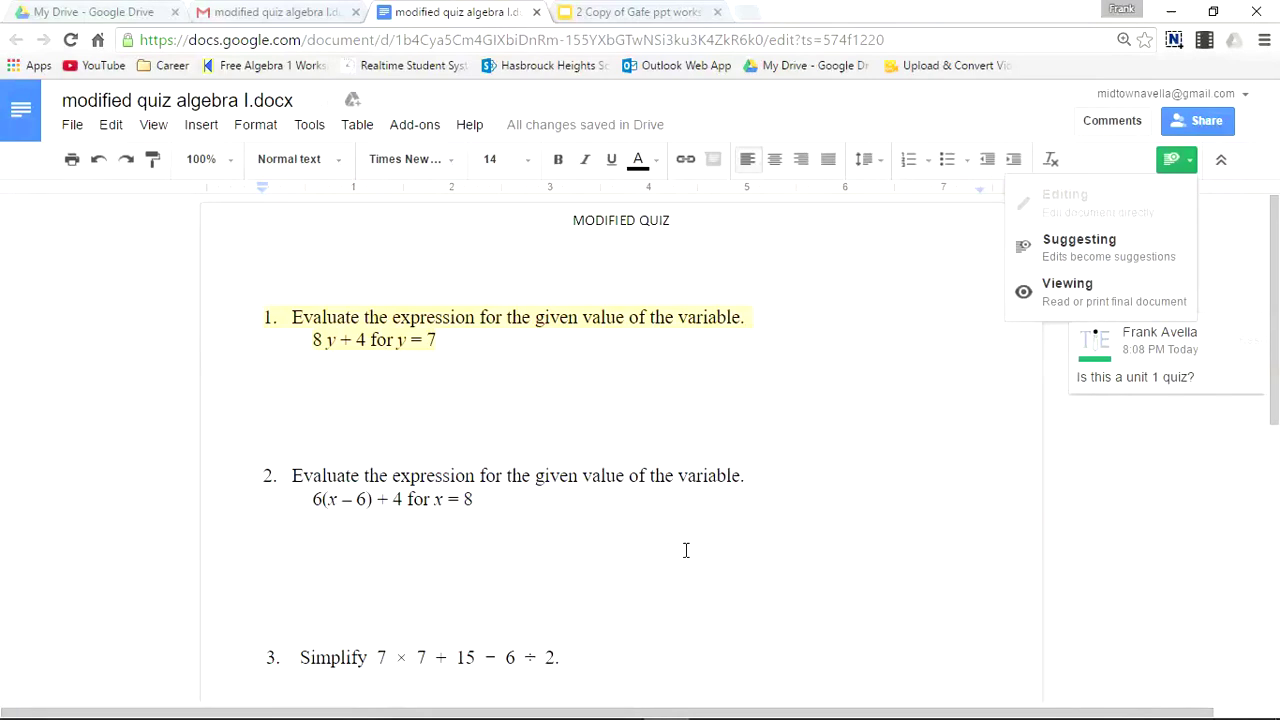
# Leave the modified quiz and bring up the Trig quiz 11 edit invitation in Gmail
pyautogui.hotkey('ctrl', 'shift', 'Tab')
pyautogui.click(536, 11)
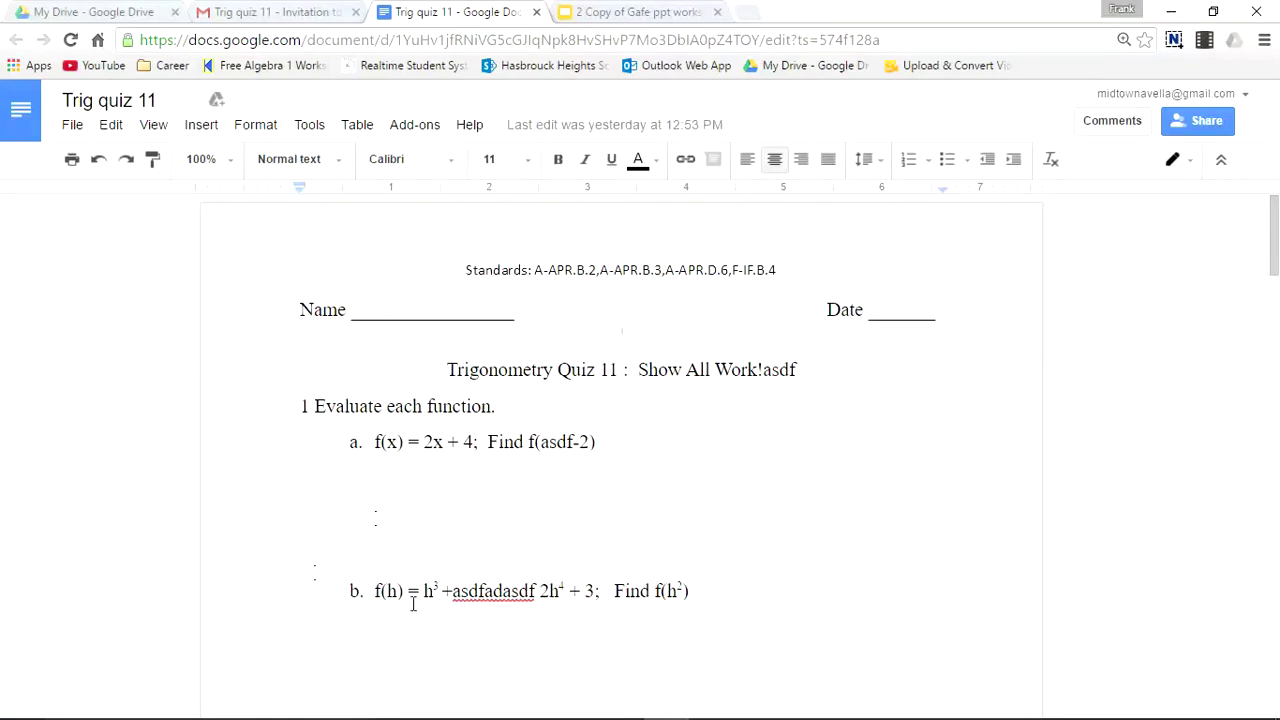
# Change item a from 'Find f(2)' to 'Find f(6)'
pyautogui.click(588, 463)
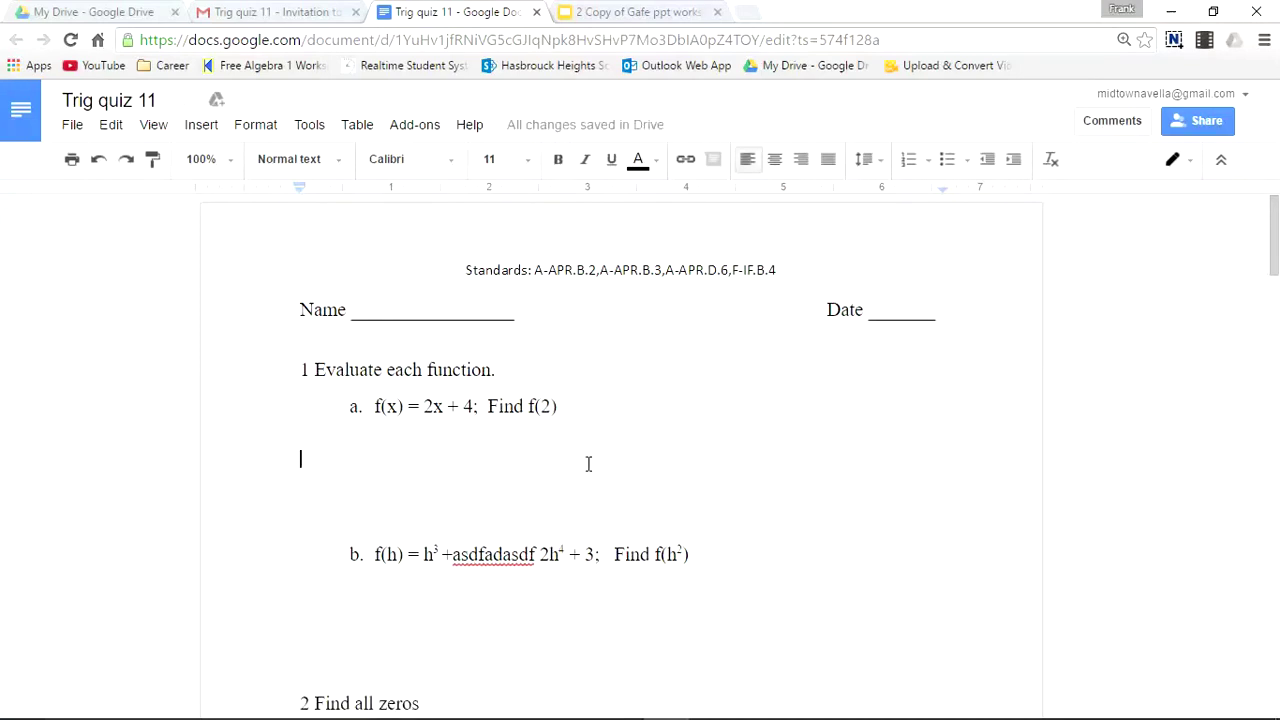
pyautogui.click(551, 406)
pyautogui.press('BackSpace')
pyautogui.write('6')
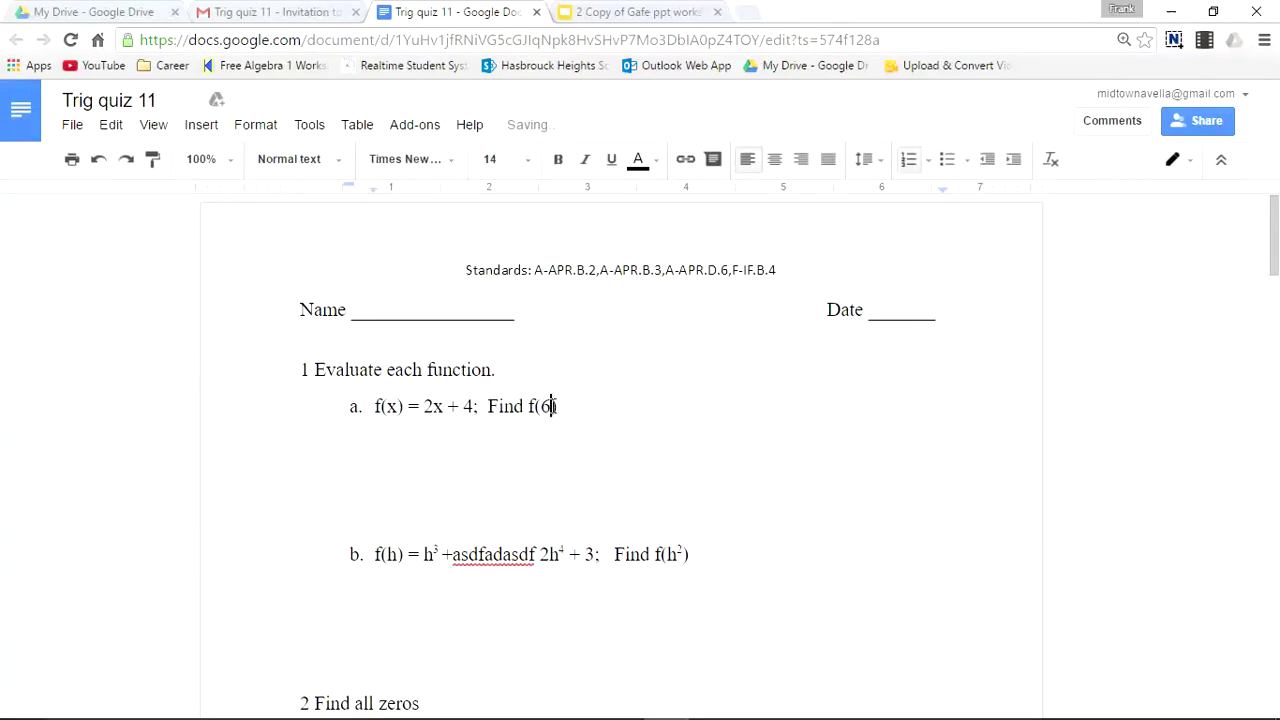
pyautogui.click(640, 486)
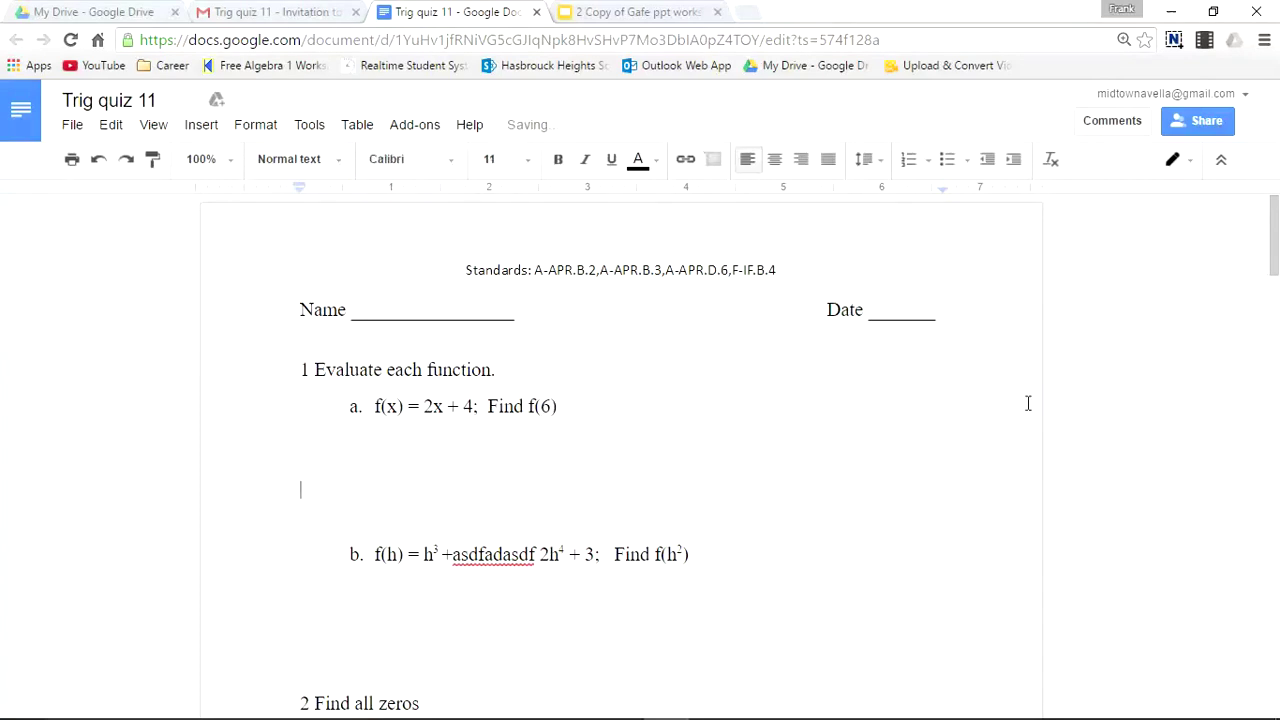
# Type the stray text 'oih;iuhgvckhmgchmfvkmfhcvmhfvkhcgv' on an empty line on page 2
pyautogui.click(1272, 460)
pyautogui.click(631, 386)
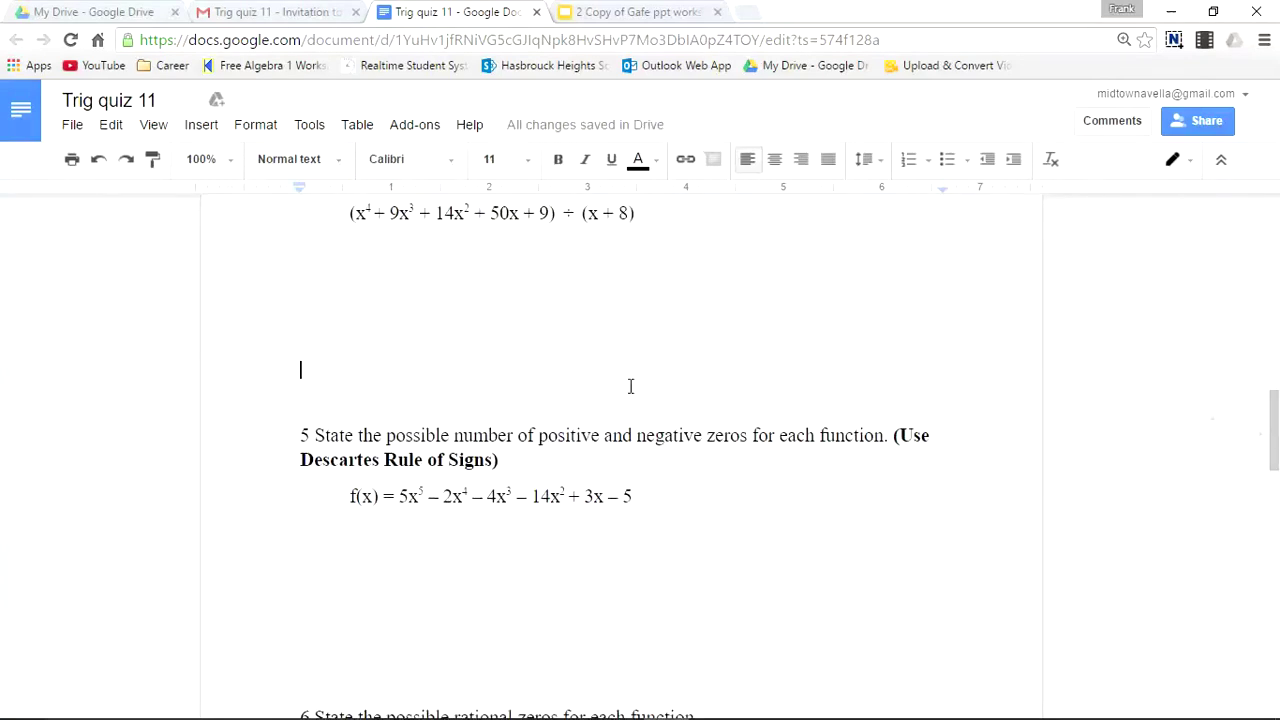
pyautogui.write('oih;iuhgvckhmgchmf')
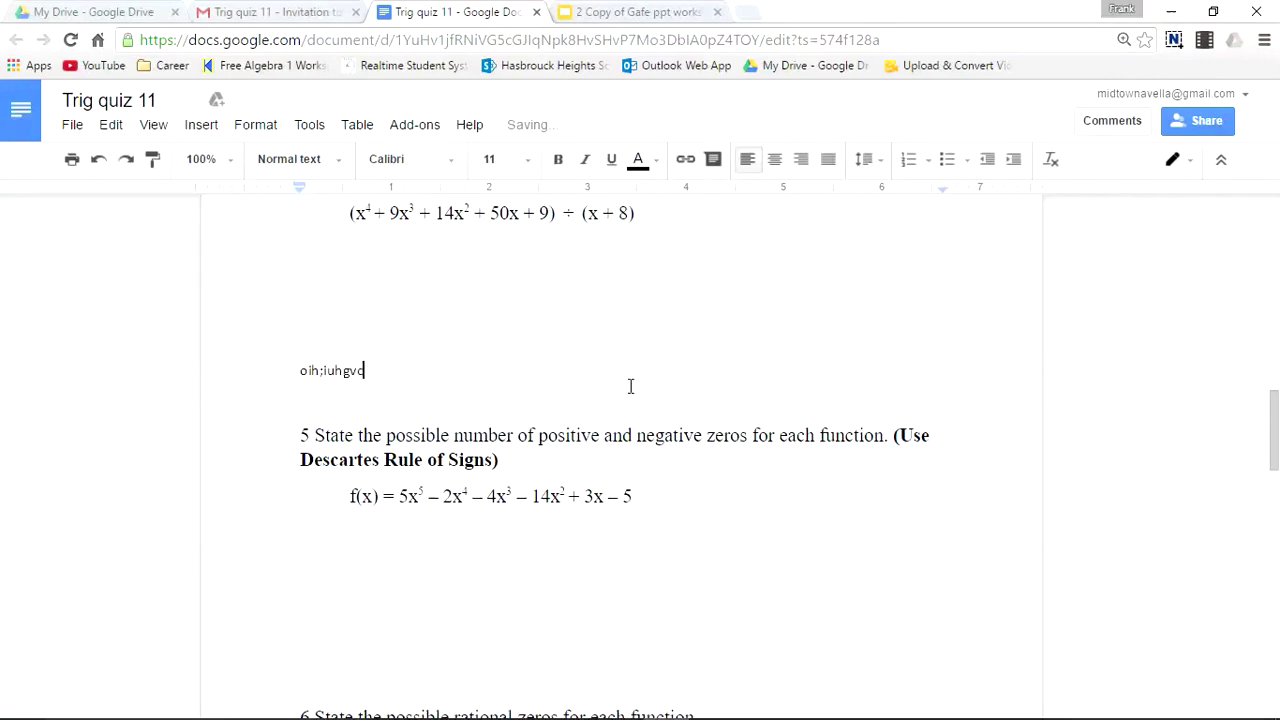
pyautogui.write('vkmfhcvmhfvkhcgv')
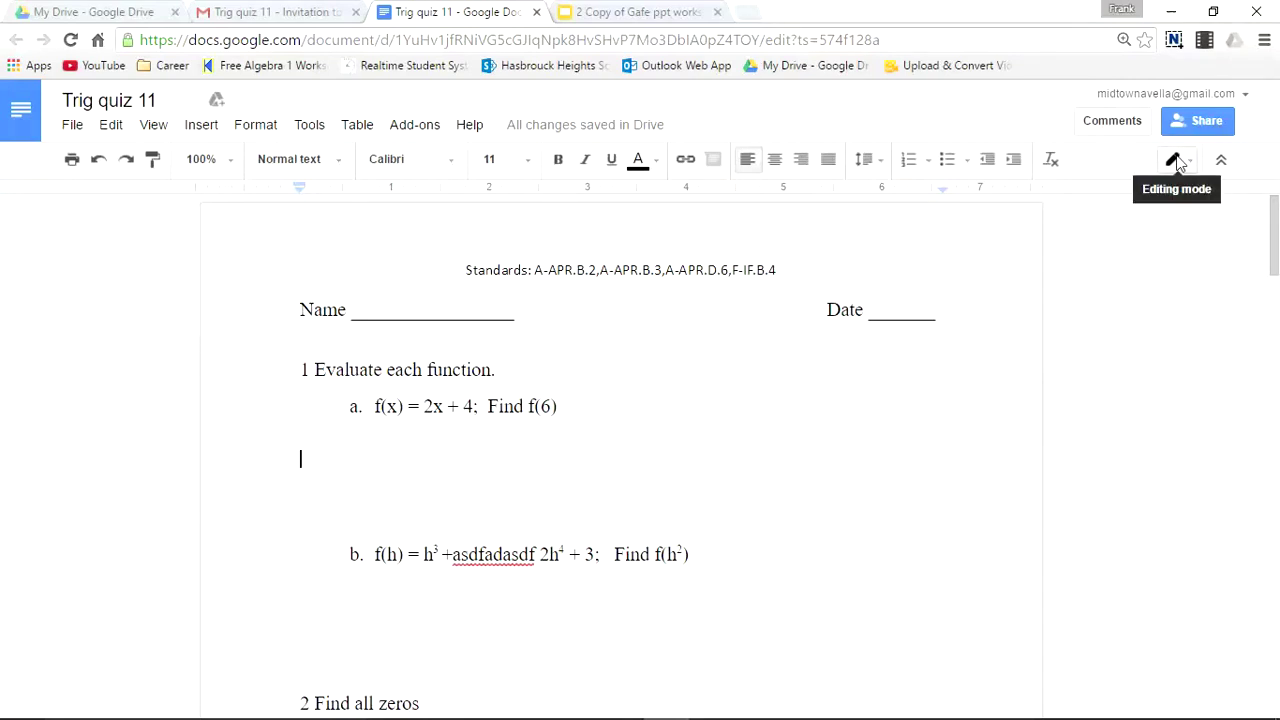
pyautogui.click(1176, 162)
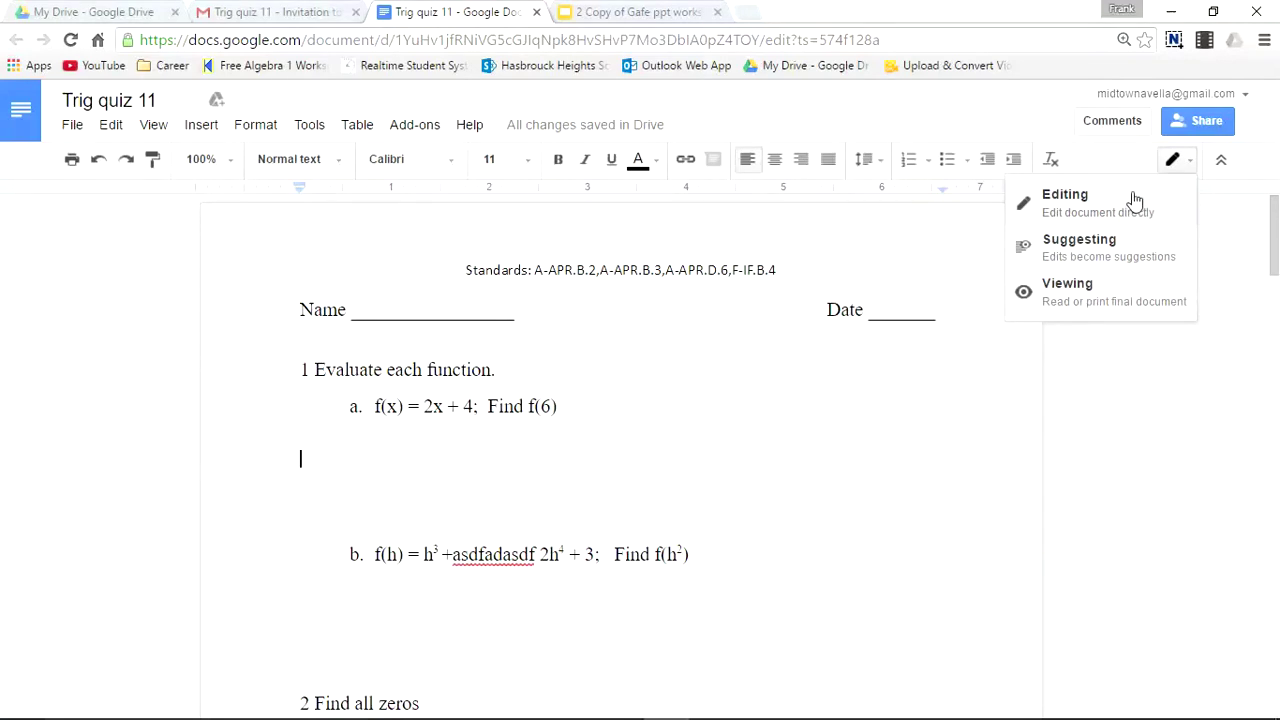
pyautogui.click(1080, 242)
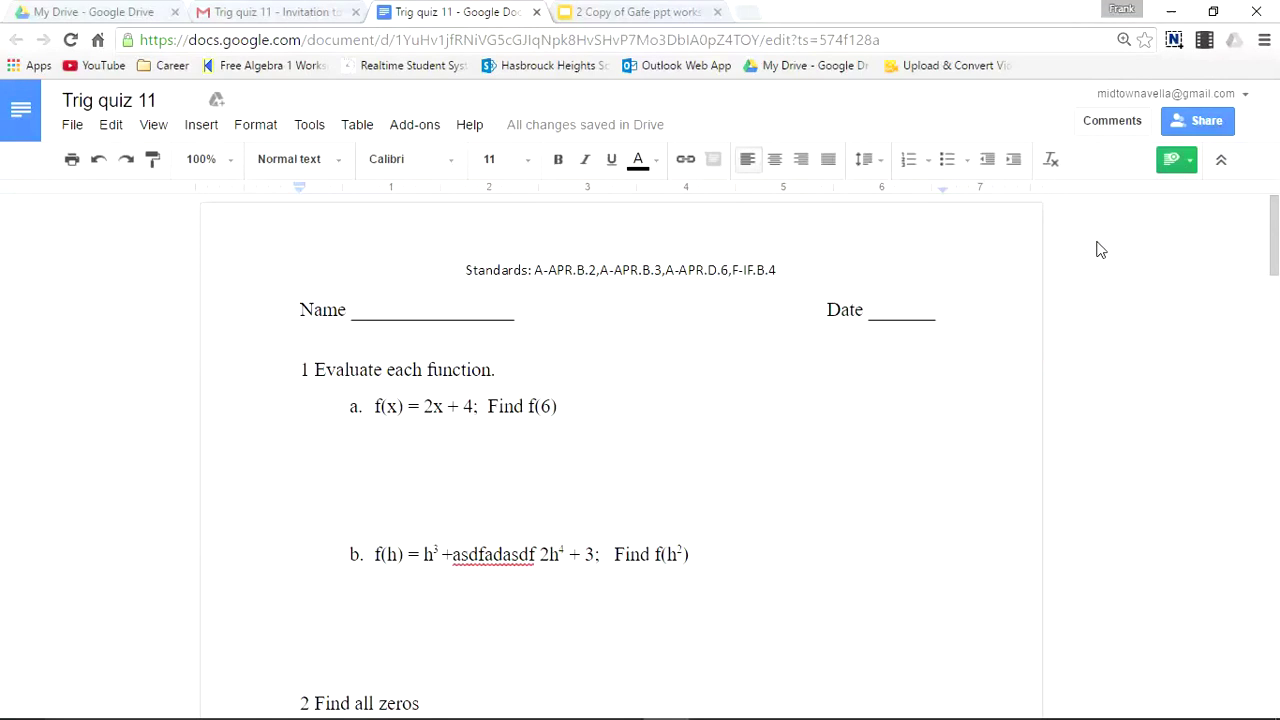
pyautogui.click(1182, 168)
pyautogui.click(1122, 195)
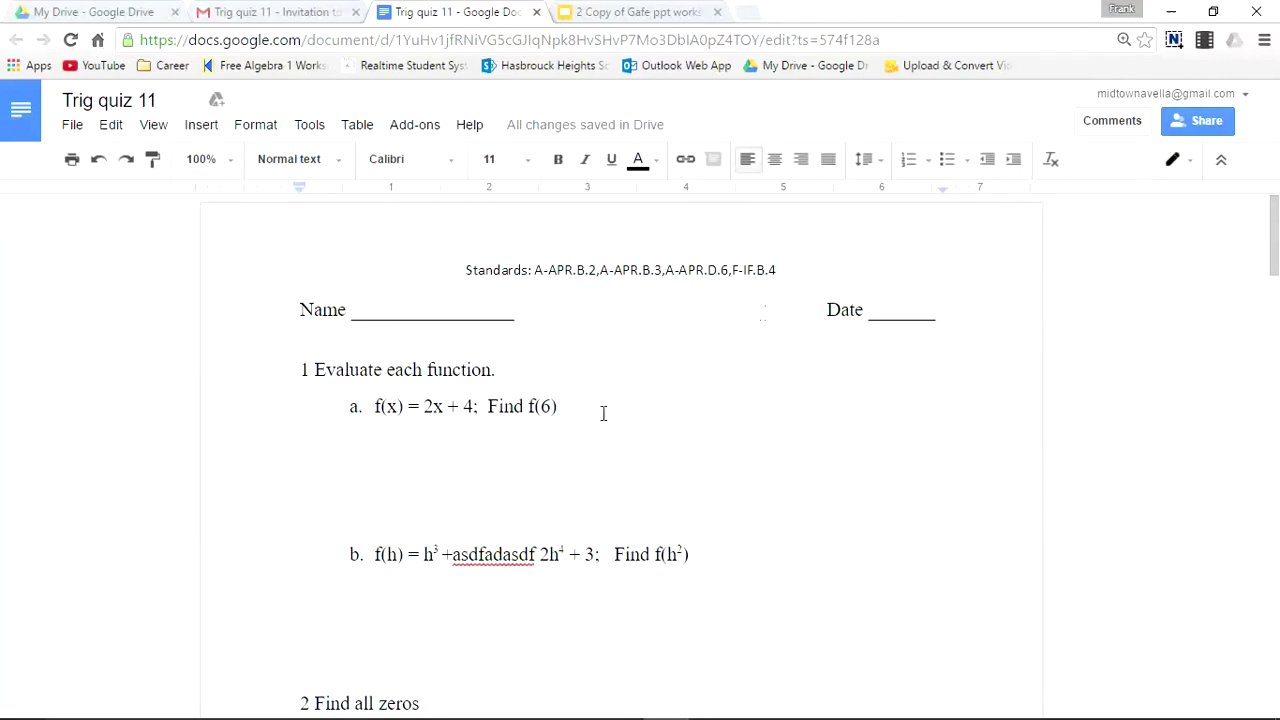
pyautogui.moveTo(305, 434); pyautogui.dragTo(346, 369)
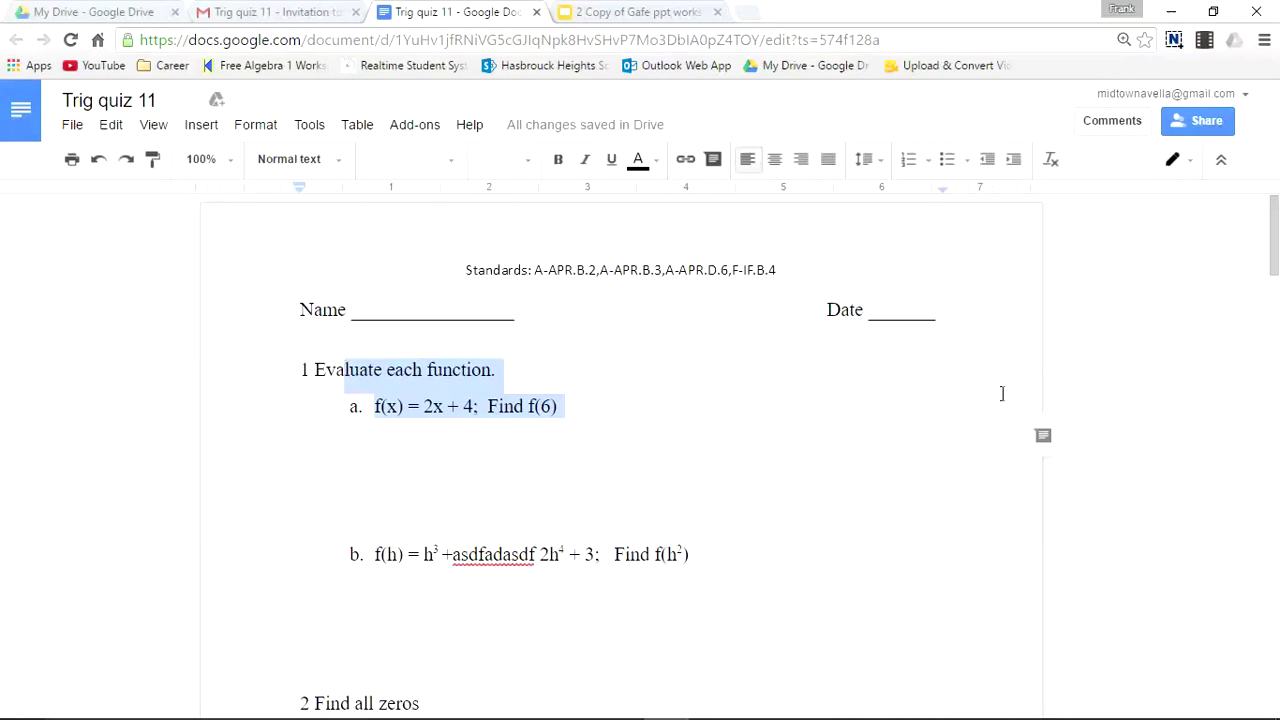
# Post the comment 'Hey' on the selected question 1 instruction and item a
pyautogui.click(1043, 437)
pyautogui.write('Hey')
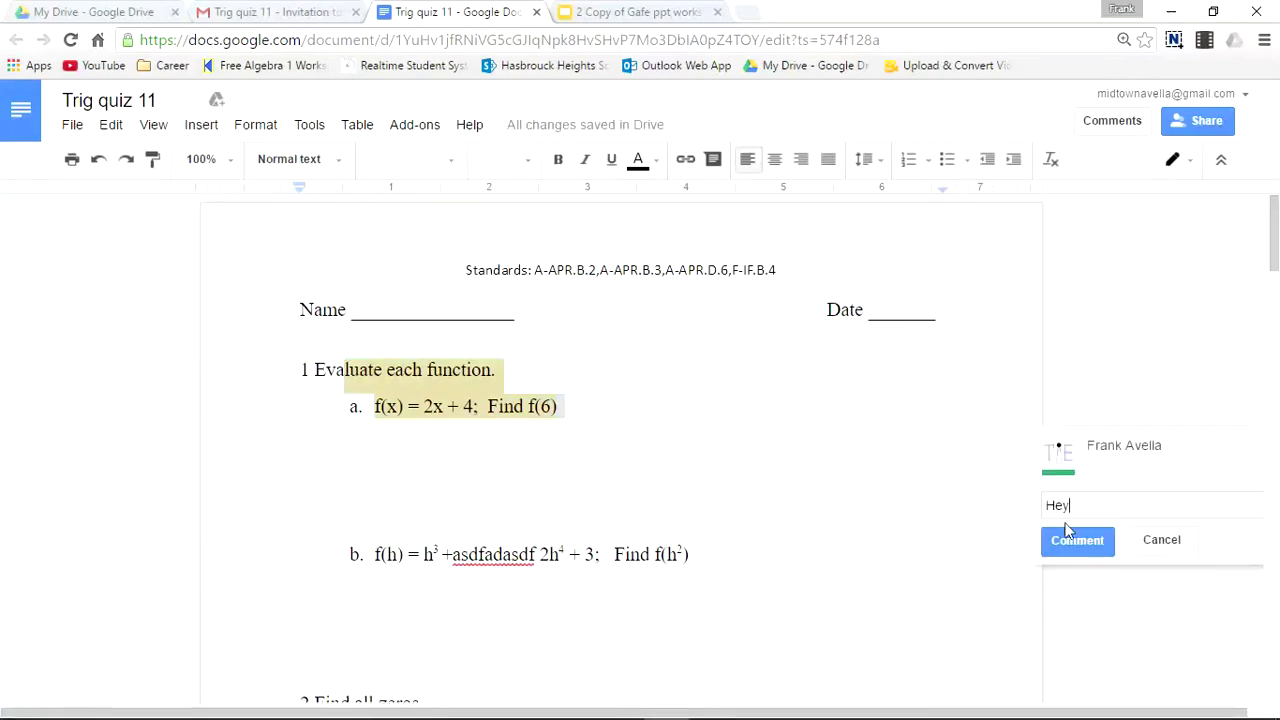
pyautogui.click(1090, 540)
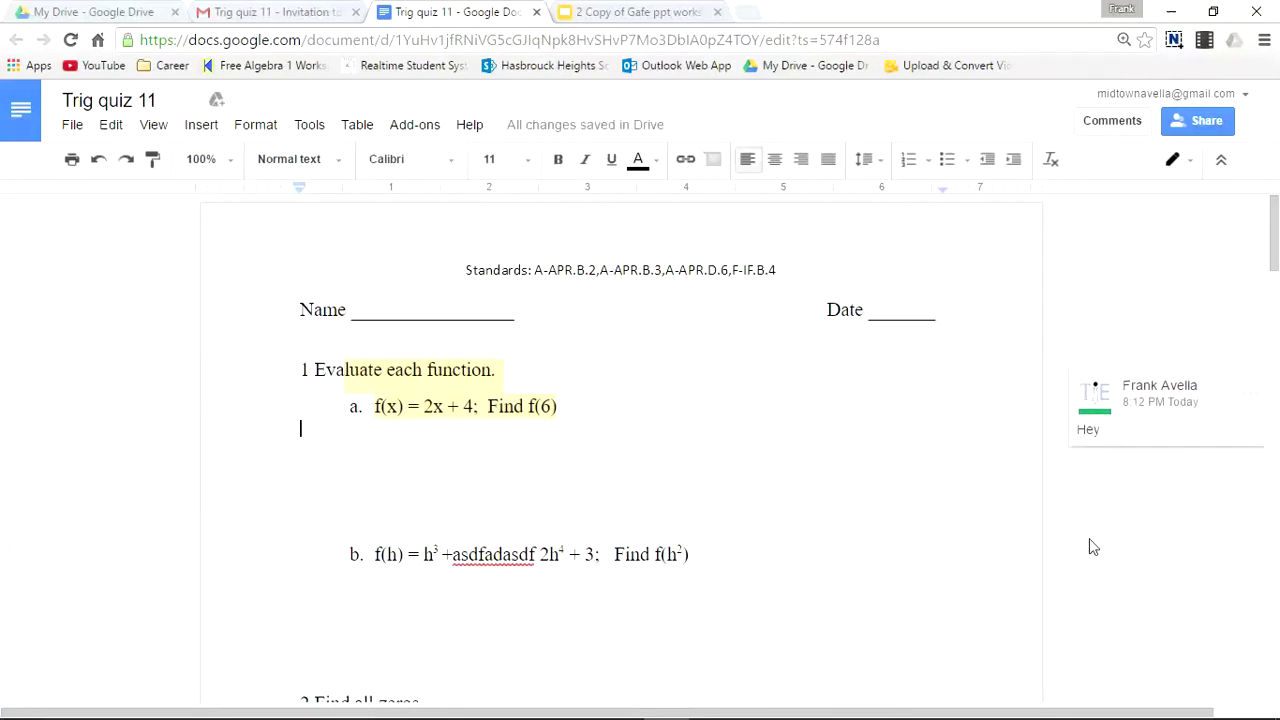